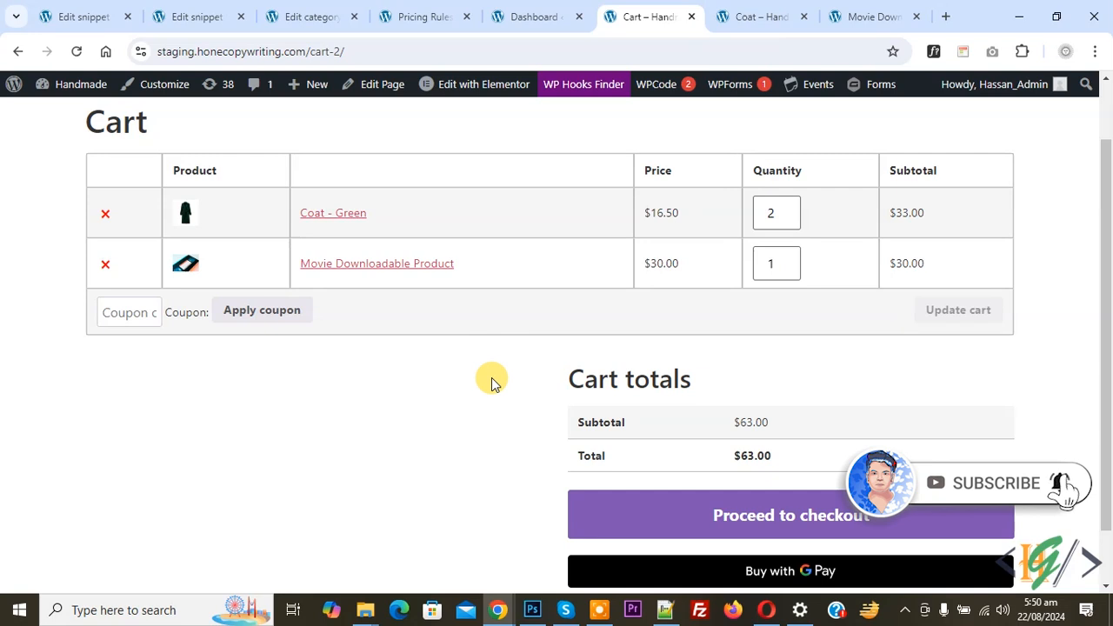
Switch from the store cart to the WordPress dashboard and open the page for adding new plugins.
{"action": "scroll", "coordinate": [493, 400], "scroll_direction": "up", "scroll_amount": 1}
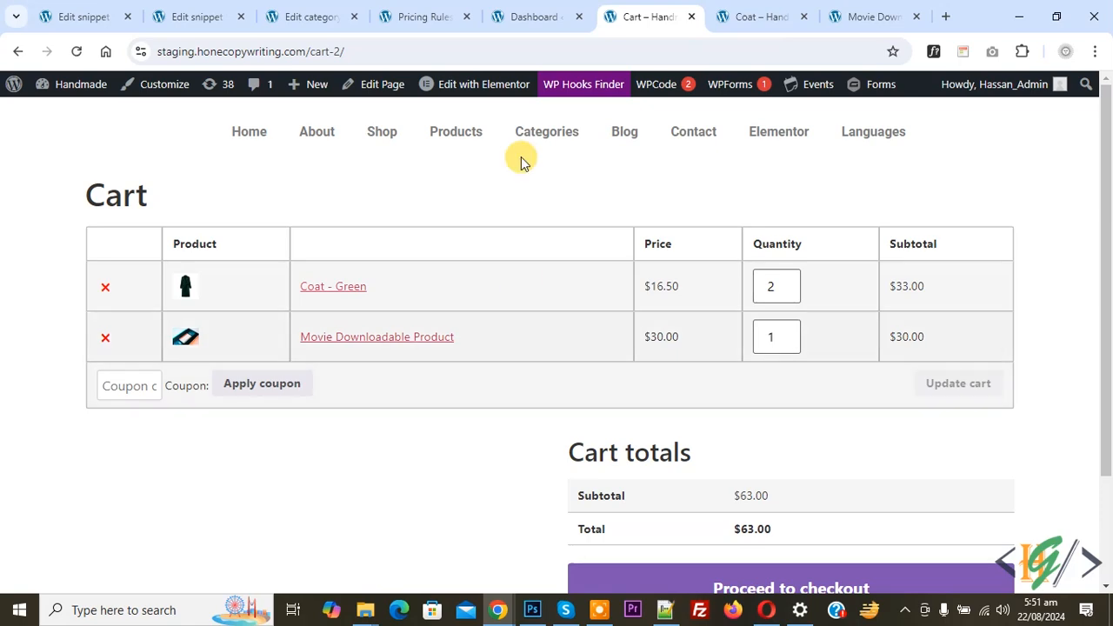
{"action": "left_click", "coordinate": [535, 17]}
{"action": "scroll", "coordinate": [411, 161], "scroll_direction": "down", "scroll_amount": 3}
{"action": "scroll", "coordinate": [410, 161], "scroll_direction": "down", "scroll_amount": 4}
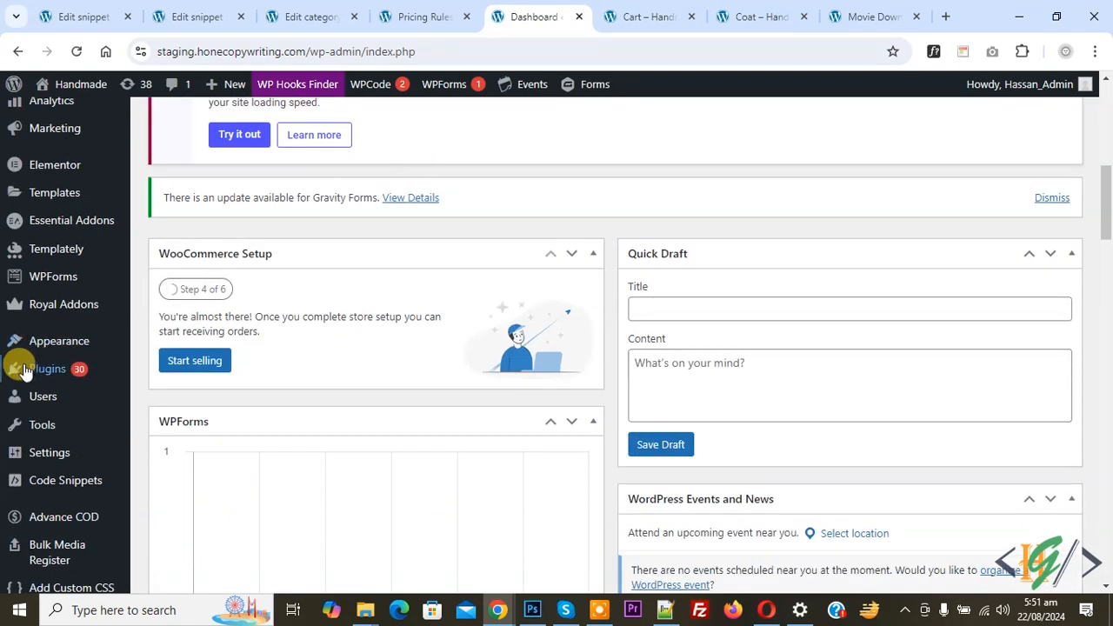
{"action": "mouse_move", "coordinate": [26, 368]}
{"action": "left_click", "coordinate": [157, 393]}
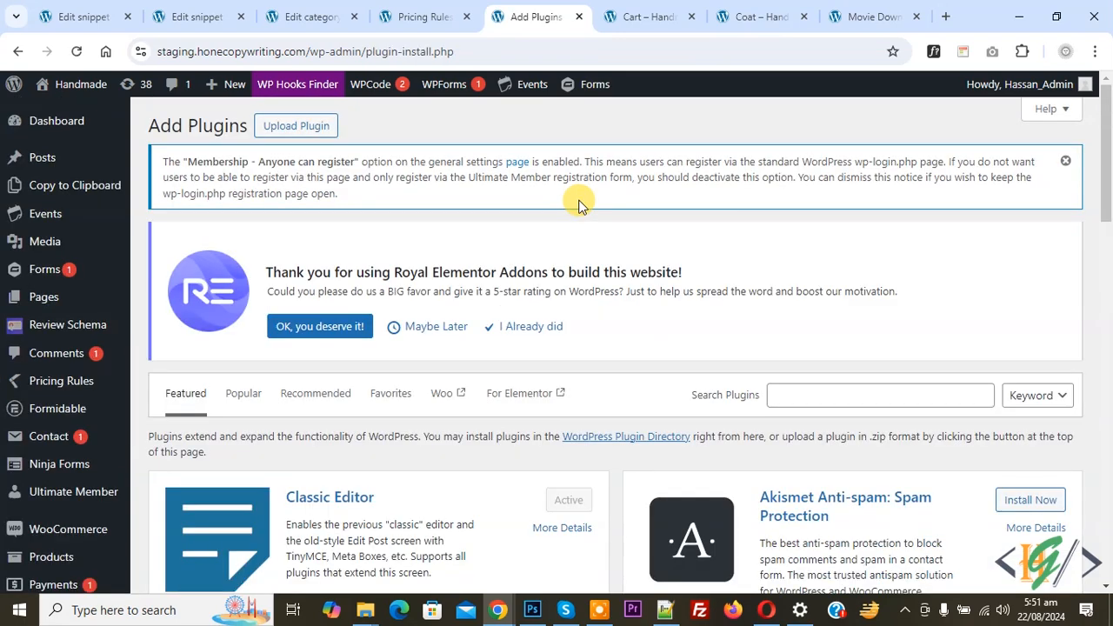
Search the plugin directory for "Dynamic Pricing With Discount Rules for WooCommerce" and locate the Acowebs plugin.
{"action": "left_click", "coordinate": [785, 383]}
{"action": "type", "text": "Dynamic Pricing With Discount Rules for WooCommerce"}
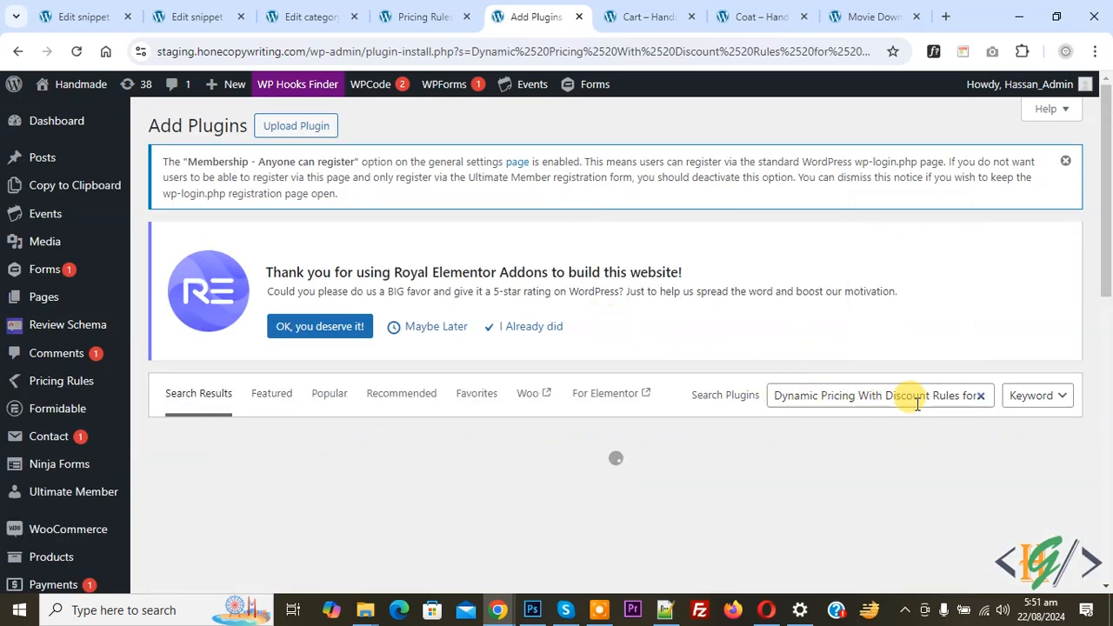
{"action": "scroll", "coordinate": [888, 402], "scroll_direction": "down", "scroll_amount": 1}
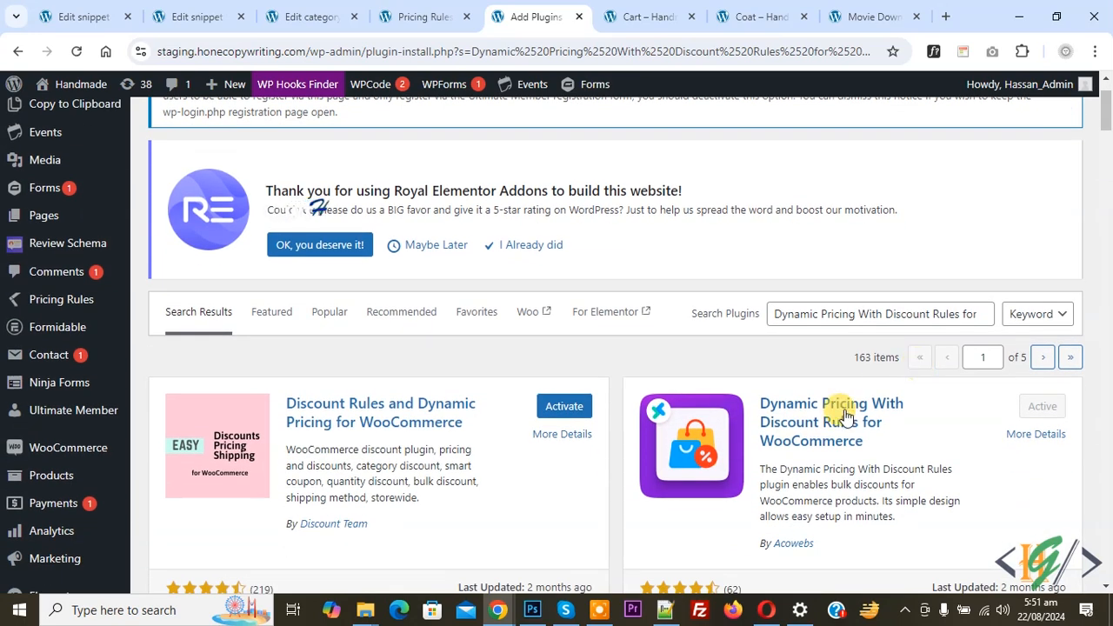
{"action": "scroll", "coordinate": [835, 399], "scroll_direction": "down", "scroll_amount": 1}
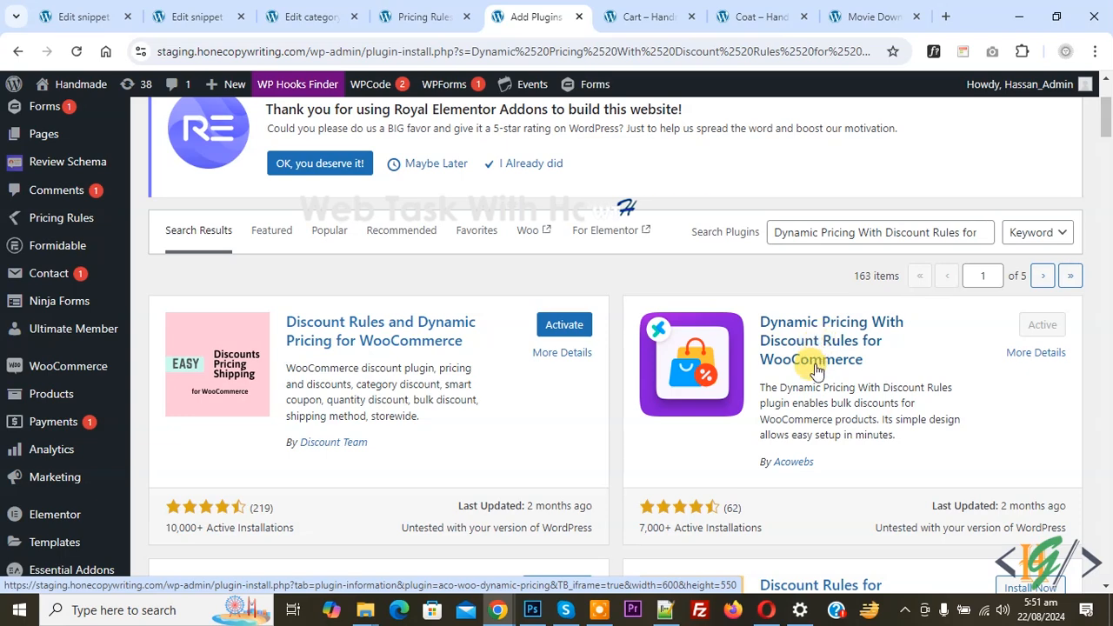
{"action": "scroll", "coordinate": [820, 347], "scroll_direction": "up", "scroll_amount": 2}
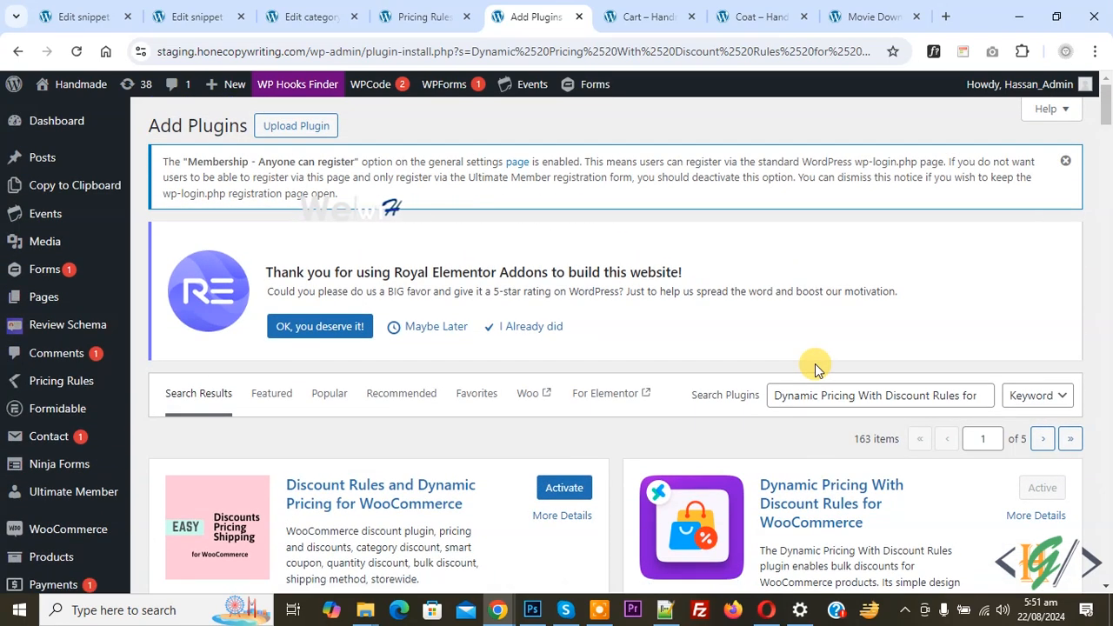
Open the Pricing Rules plugin's settings and review the General Settings for discount label, coupon box and cart message.
{"action": "mouse_move", "coordinate": [62, 378]}
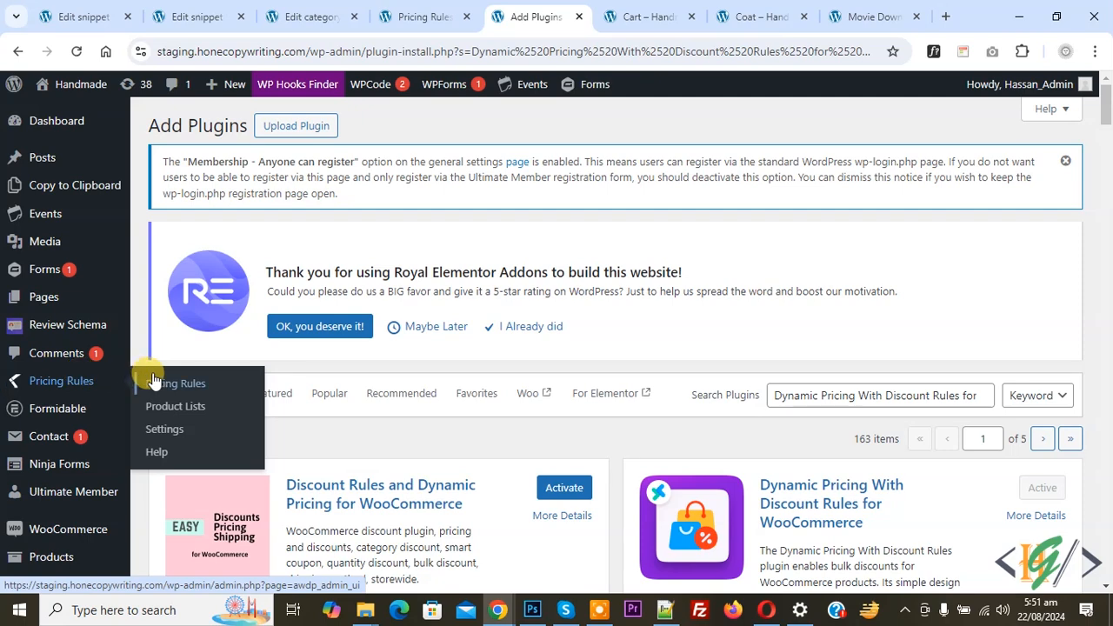
{"action": "left_click", "coordinate": [154, 428]}
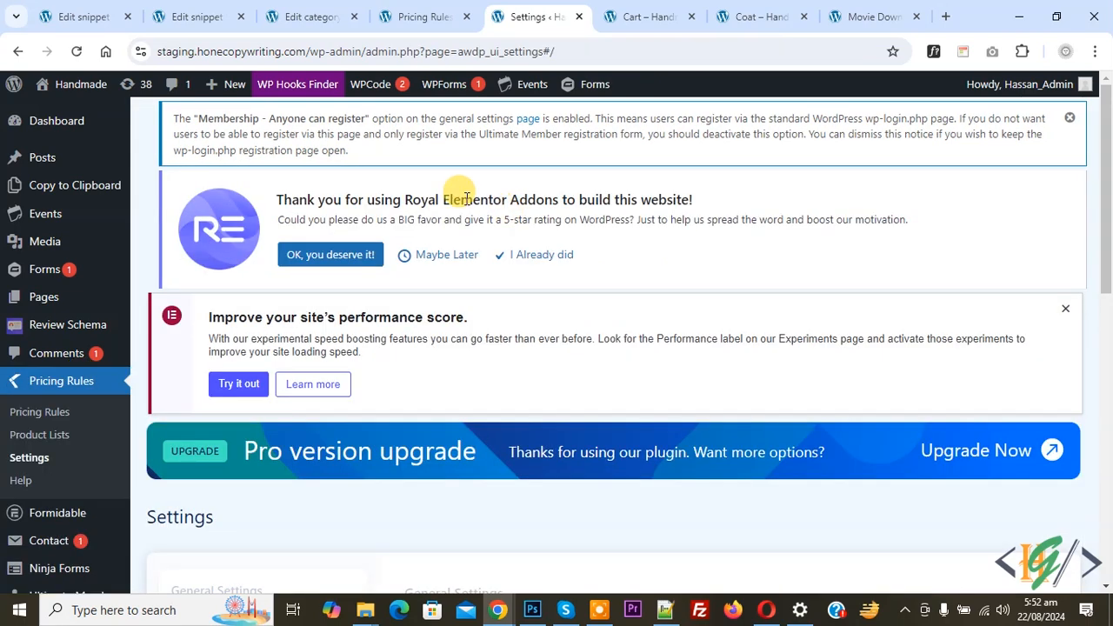
{"action": "scroll", "coordinate": [465, 199], "scroll_direction": "down", "scroll_amount": 3}
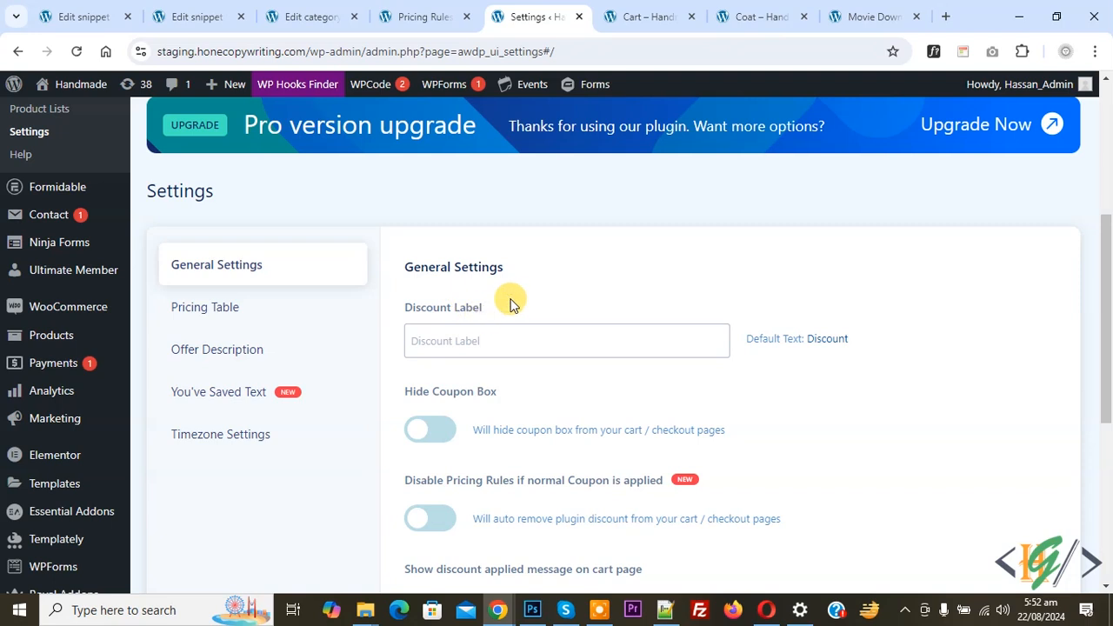
{"action": "scroll", "coordinate": [428, 296], "scroll_direction": "down", "scroll_amount": 1}
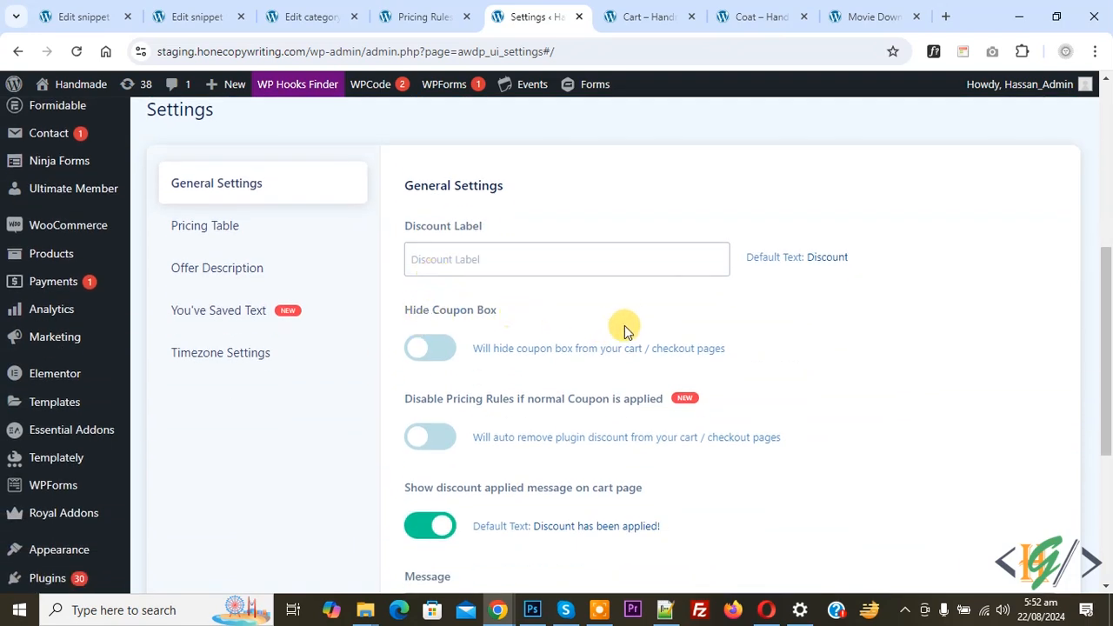
{"action": "scroll", "coordinate": [600, 343], "scroll_direction": "down", "scroll_amount": 1}
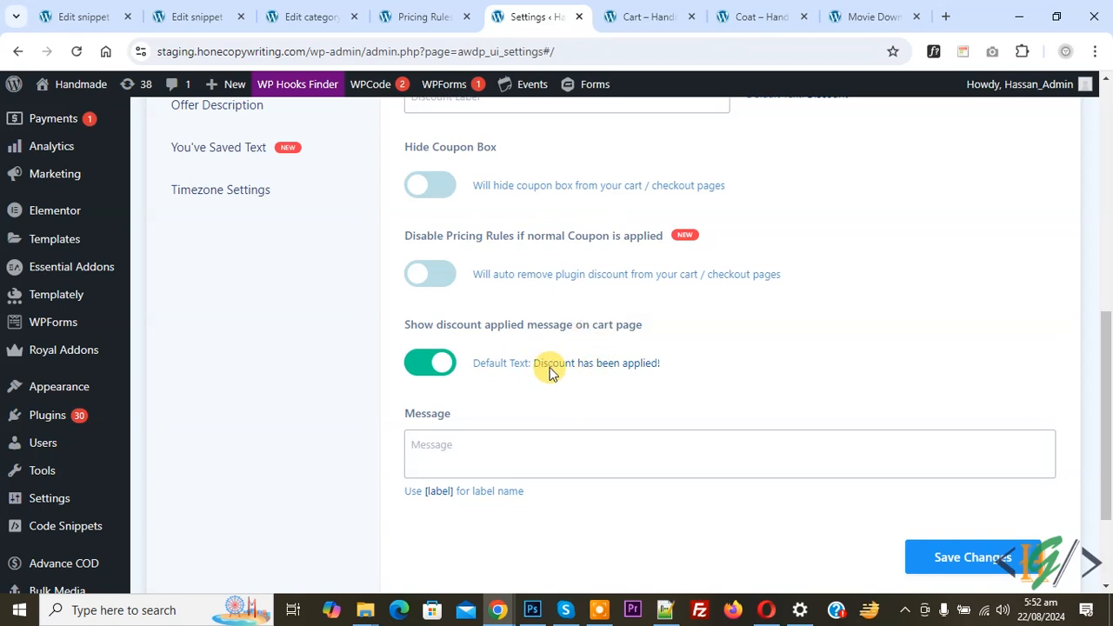
{"action": "scroll", "coordinate": [609, 373], "scroll_direction": "up", "scroll_amount": 3}
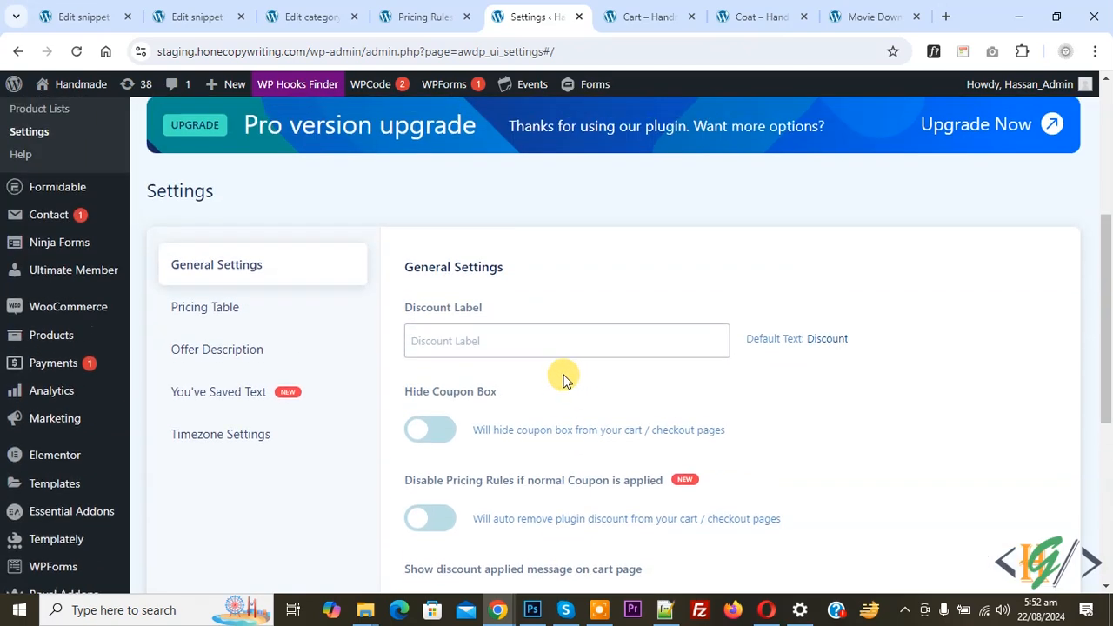
Review the plugin's Pricing Table, Offer Description and You've Saved Text settings.
{"action": "left_click", "coordinate": [236, 311]}
{"action": "scroll", "coordinate": [440, 318], "scroll_direction": "down", "scroll_amount": 1}
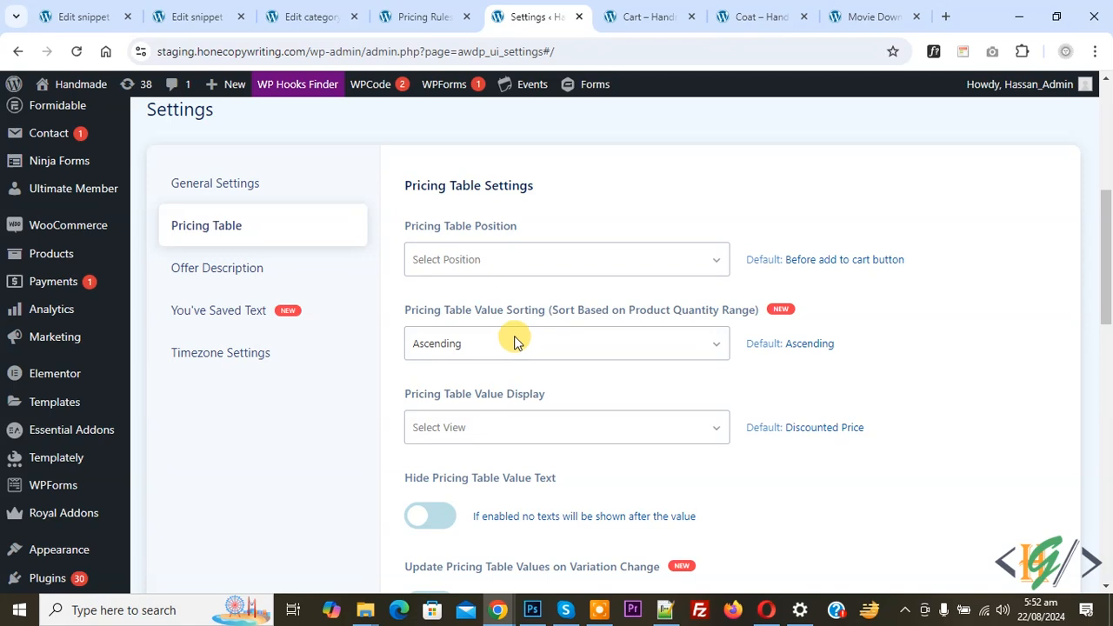
{"action": "left_click", "coordinate": [275, 277]}
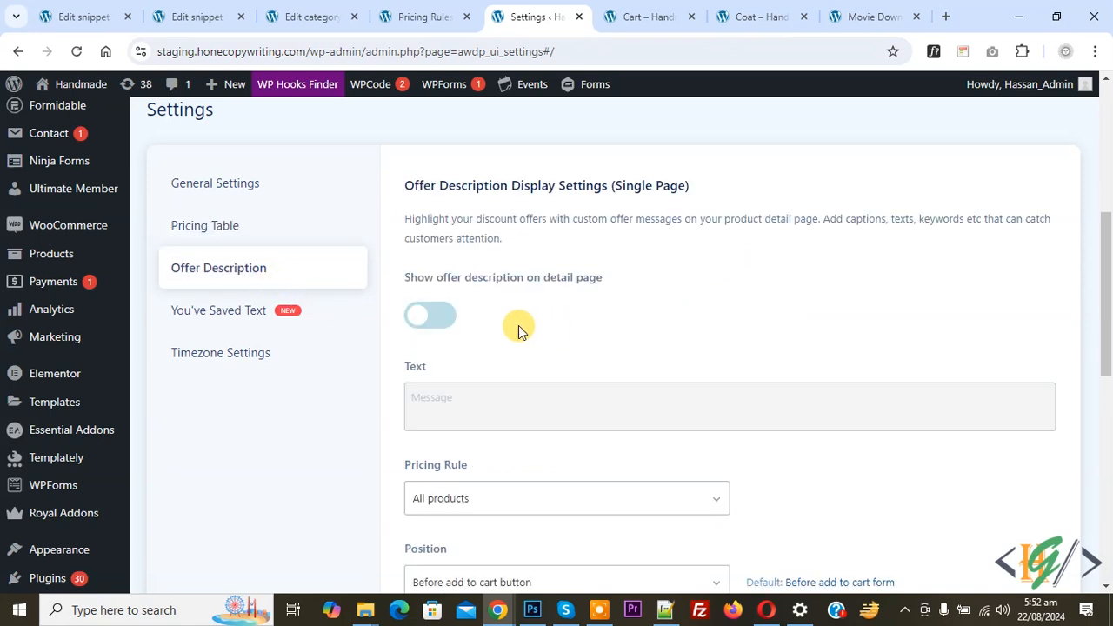
{"action": "left_click", "coordinate": [243, 322]}
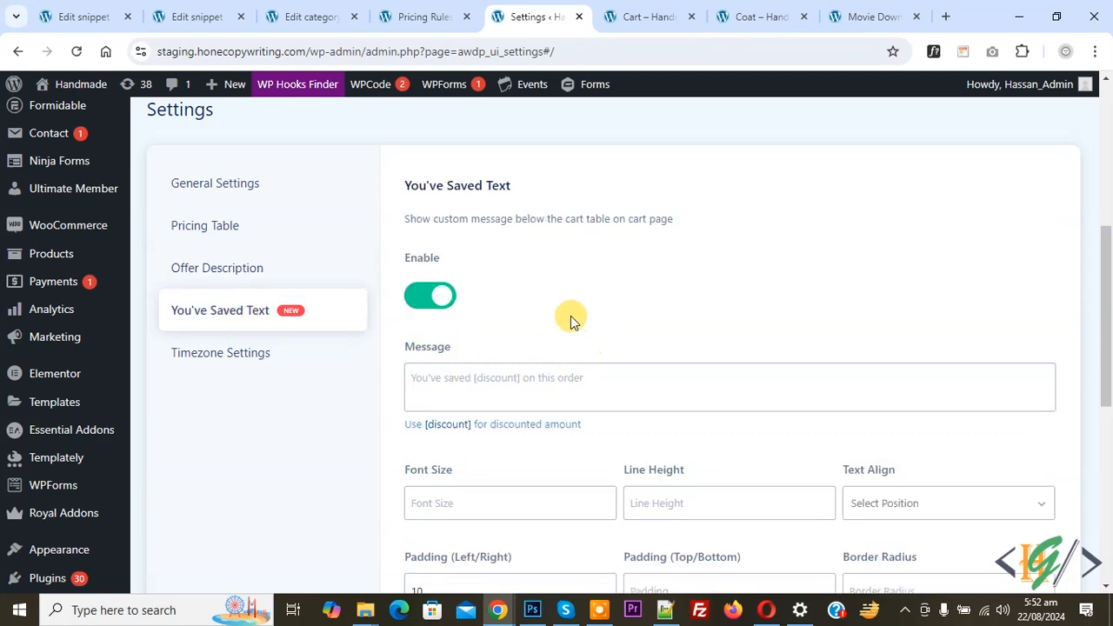
{"action": "scroll", "coordinate": [568, 346], "scroll_direction": "down", "scroll_amount": 2}
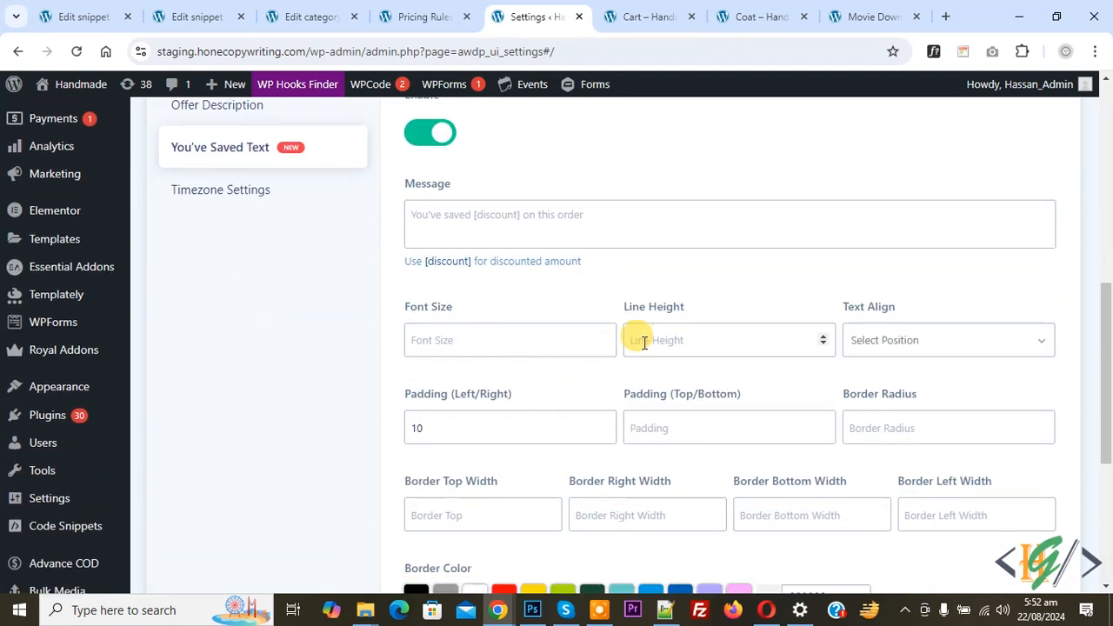
{"action": "scroll", "coordinate": [608, 330], "scroll_direction": "up", "scroll_amount": 1}
{"action": "scroll", "coordinate": [525, 356], "scroll_direction": "up", "scroll_amount": 3}
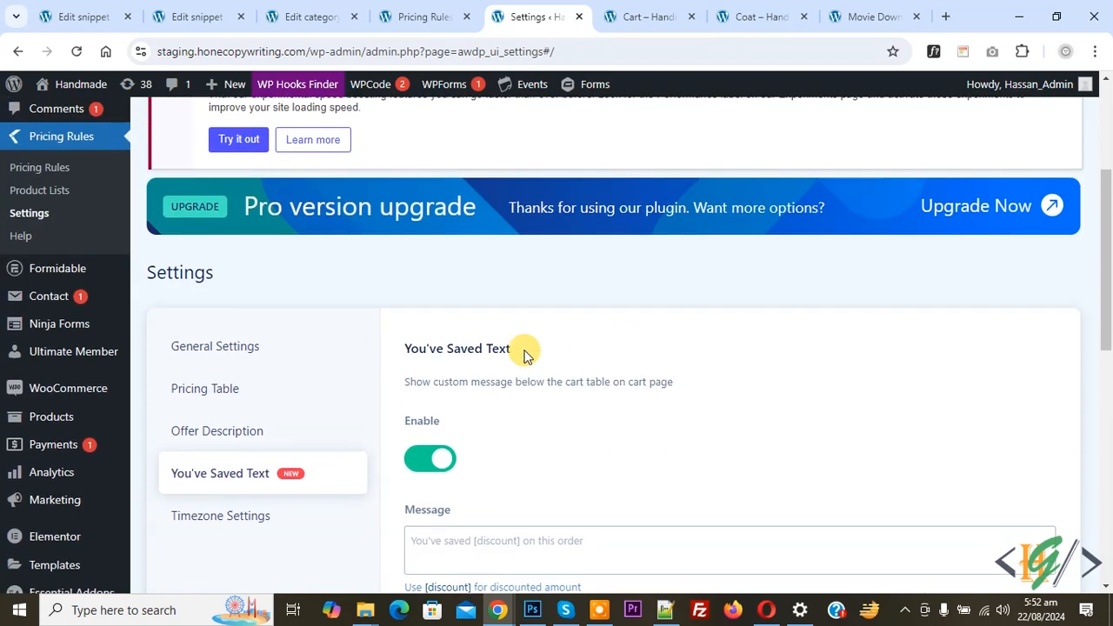
Add a new pricing rule and name it "discount".
{"action": "left_click", "coordinate": [44, 165]}
{"action": "scroll", "coordinate": [519, 219], "scroll_direction": "down", "scroll_amount": 3}
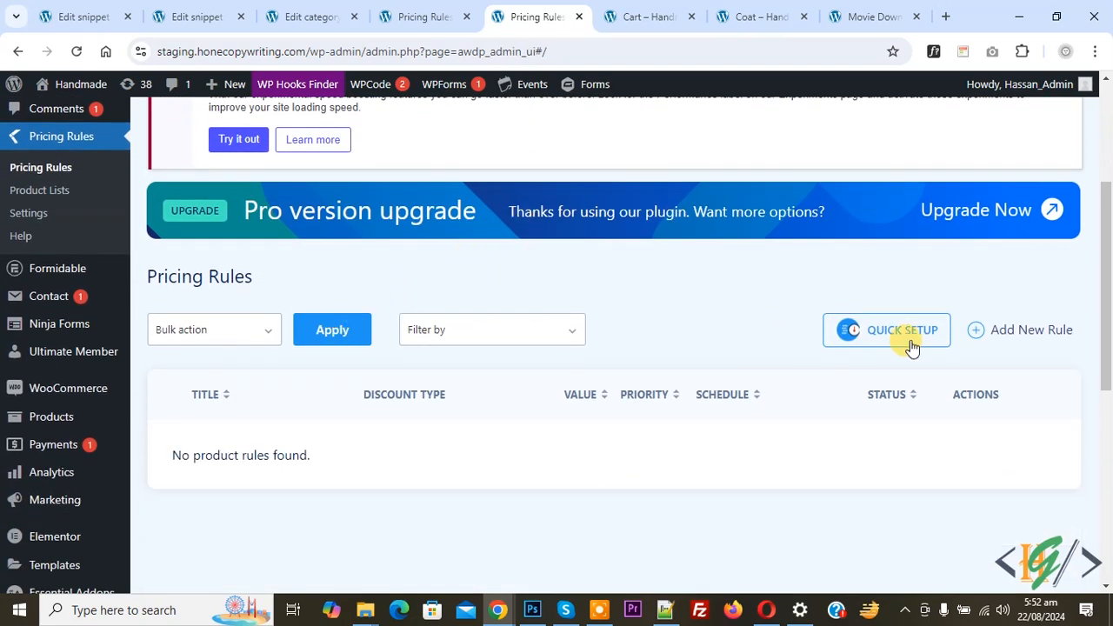
{"action": "left_click", "coordinate": [1019, 332]}
{"action": "scroll", "coordinate": [487, 291], "scroll_direction": "down", "scroll_amount": 1}
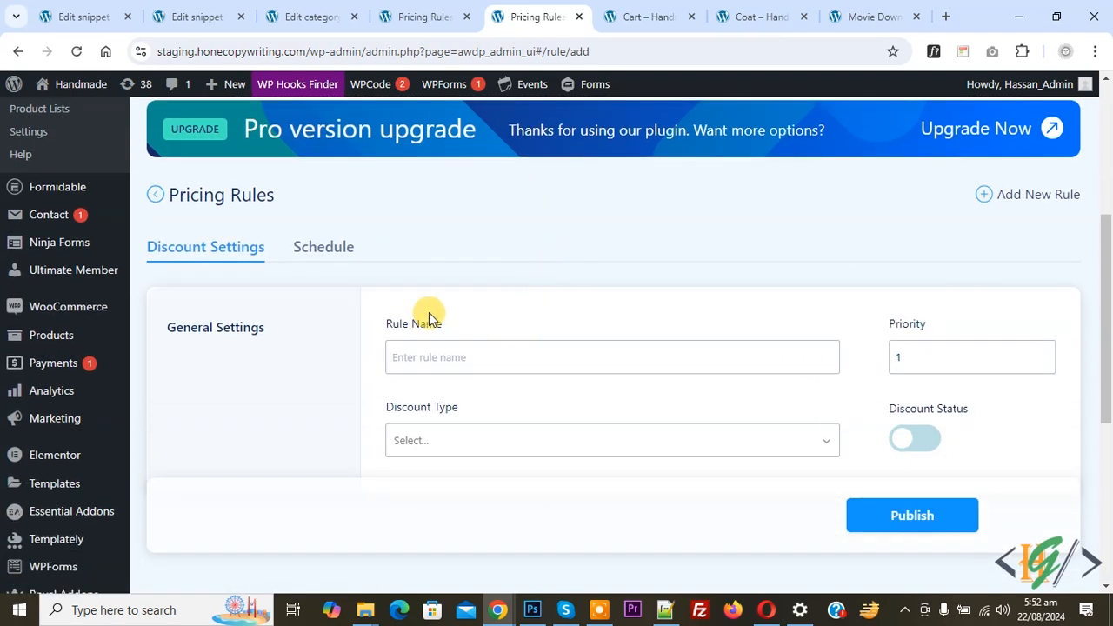
{"action": "left_click", "coordinate": [451, 357]}
{"action": "type", "text": "discount"}
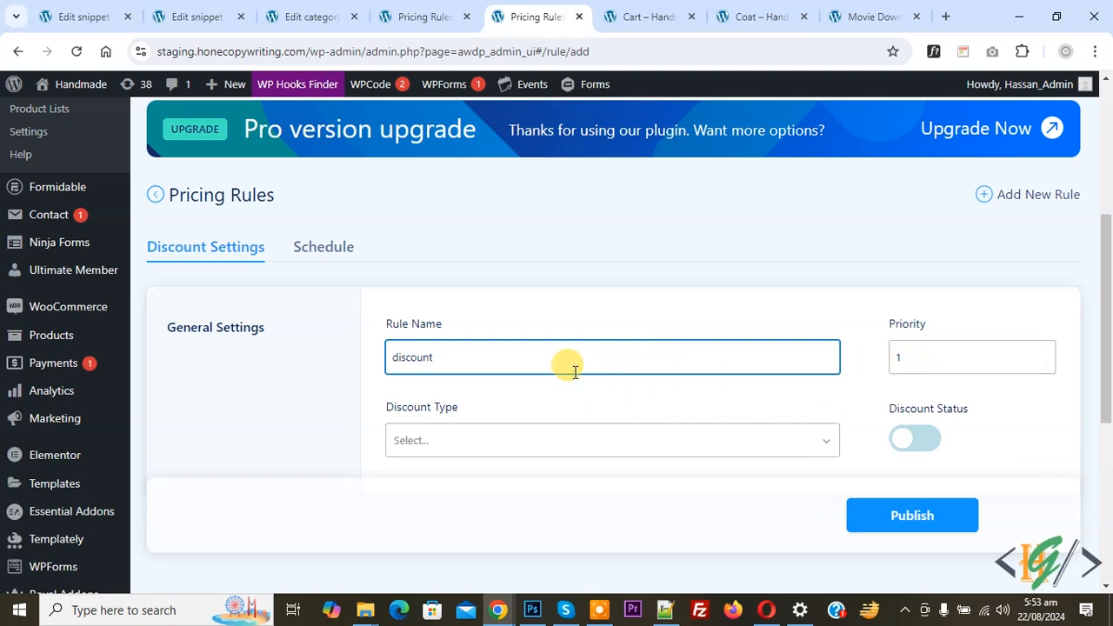
Set the rule's discount type to Quantity based discount and enable its discount status.
{"action": "left_click", "coordinate": [445, 436]}
{"action": "scroll", "coordinate": [492, 385], "scroll_direction": "down", "scroll_amount": 1}
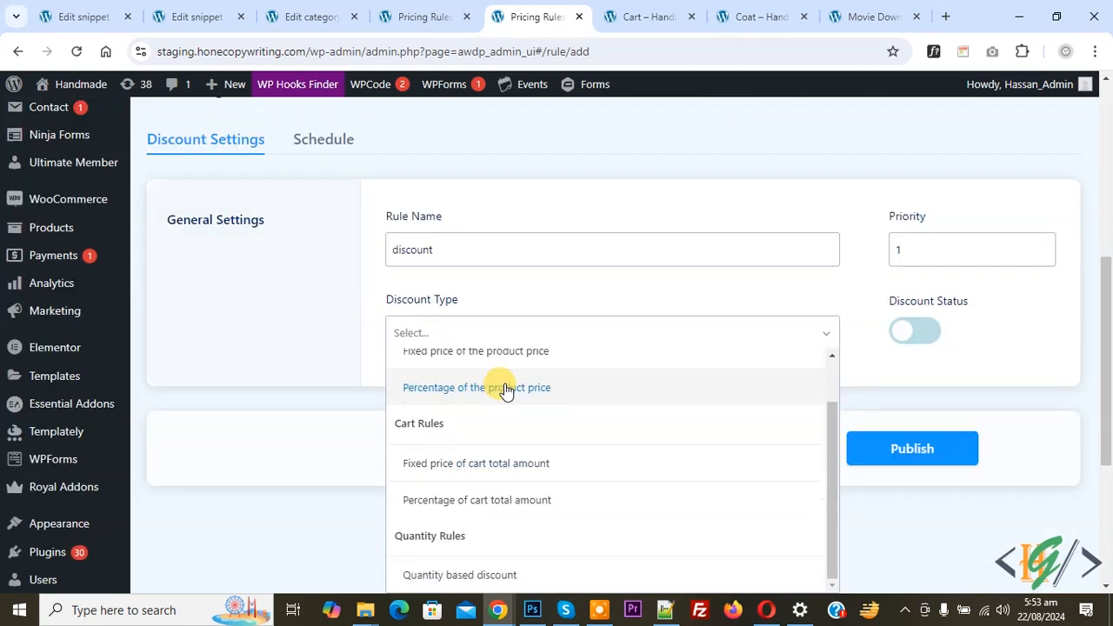
{"action": "left_click", "coordinate": [459, 575]}
{"action": "left_click", "coordinate": [918, 335]}
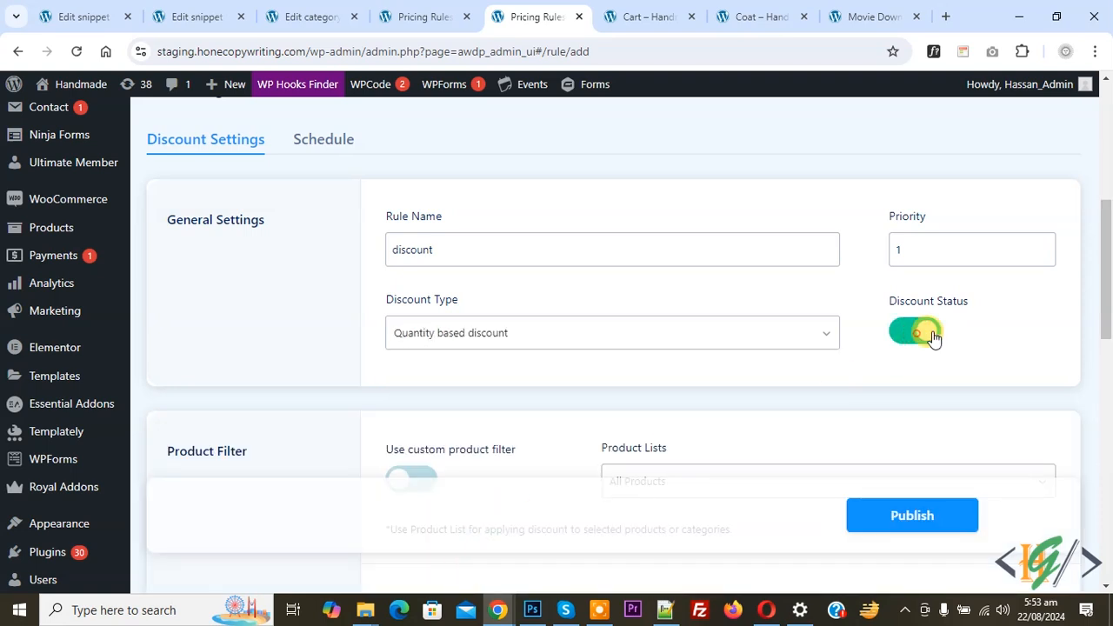
Set the quantity discount type to Discount on cart quantity and turn off the pricing table display.
{"action": "scroll", "coordinate": [598, 288], "scroll_direction": "down", "scroll_amount": 2}
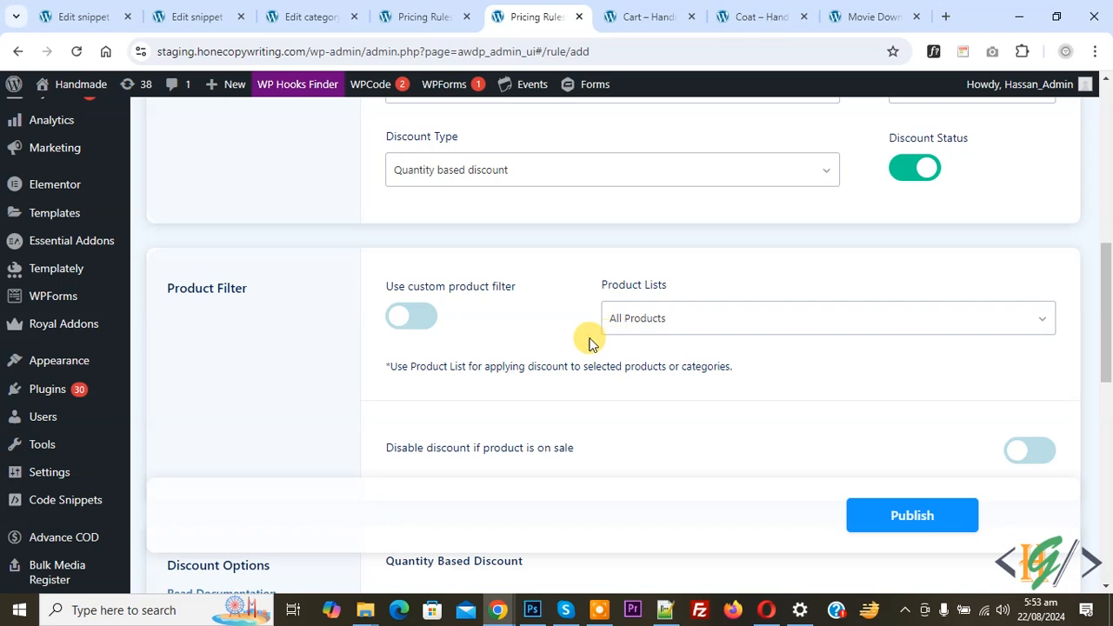
{"action": "scroll", "coordinate": [597, 333], "scroll_direction": "down", "scroll_amount": 4}
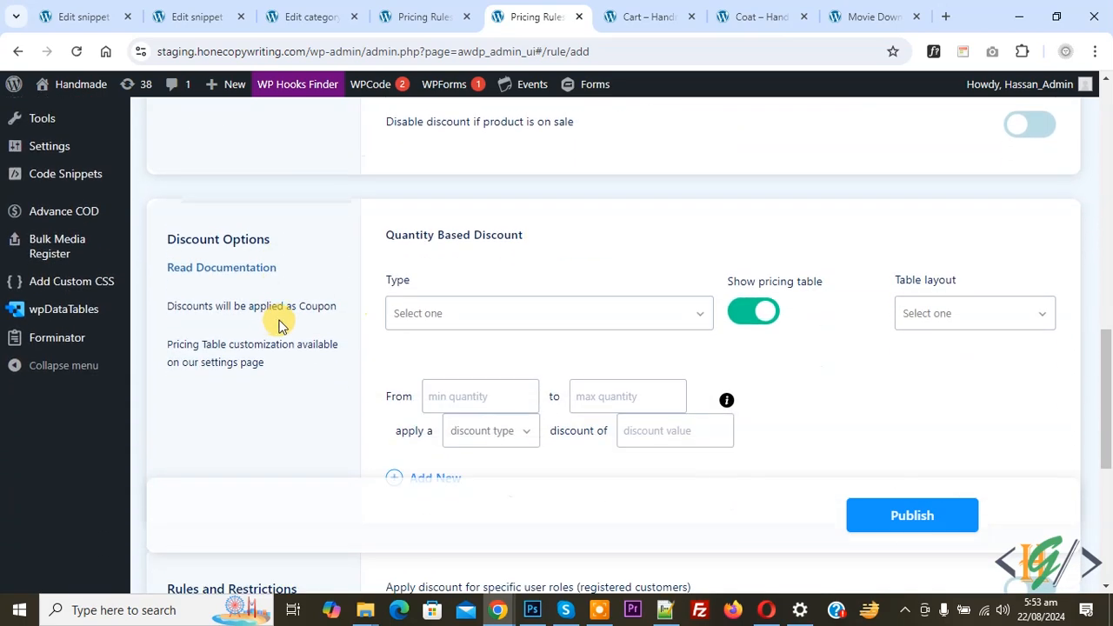
{"action": "left_click", "coordinate": [424, 313]}
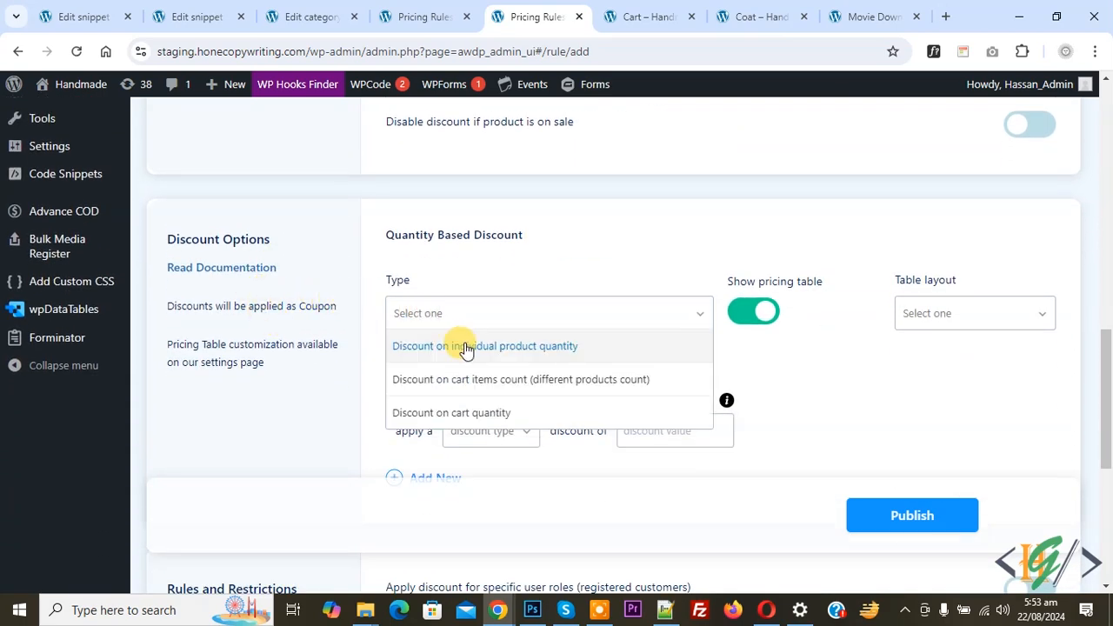
{"action": "left_click", "coordinate": [474, 416]}
{"action": "left_click", "coordinate": [755, 313]}
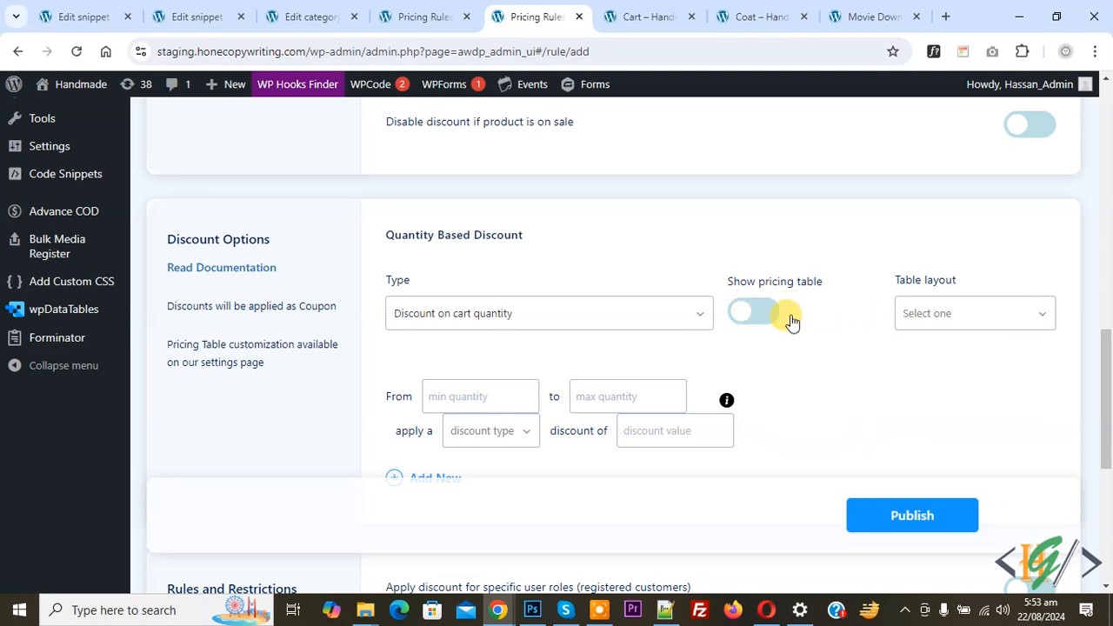
Define the first quantity range from 2 to 2 with a percentage discount of 5%.
{"action": "scroll", "coordinate": [415, 315], "scroll_direction": "down", "scroll_amount": 1}
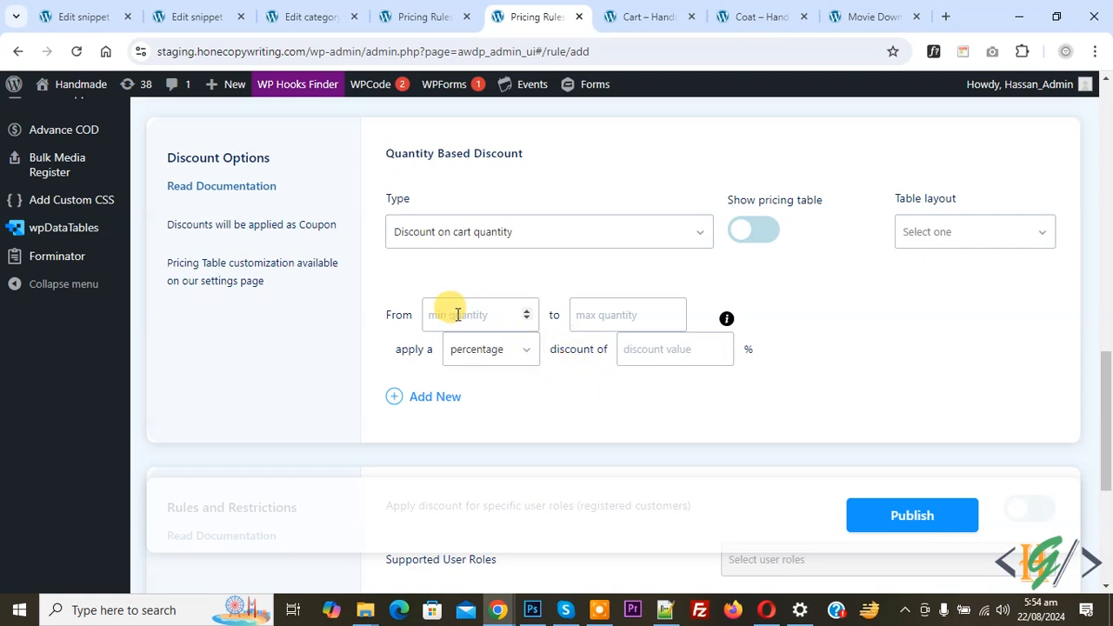
{"action": "type", "text": "2"}
{"action": "left_click", "coordinate": [598, 322]}
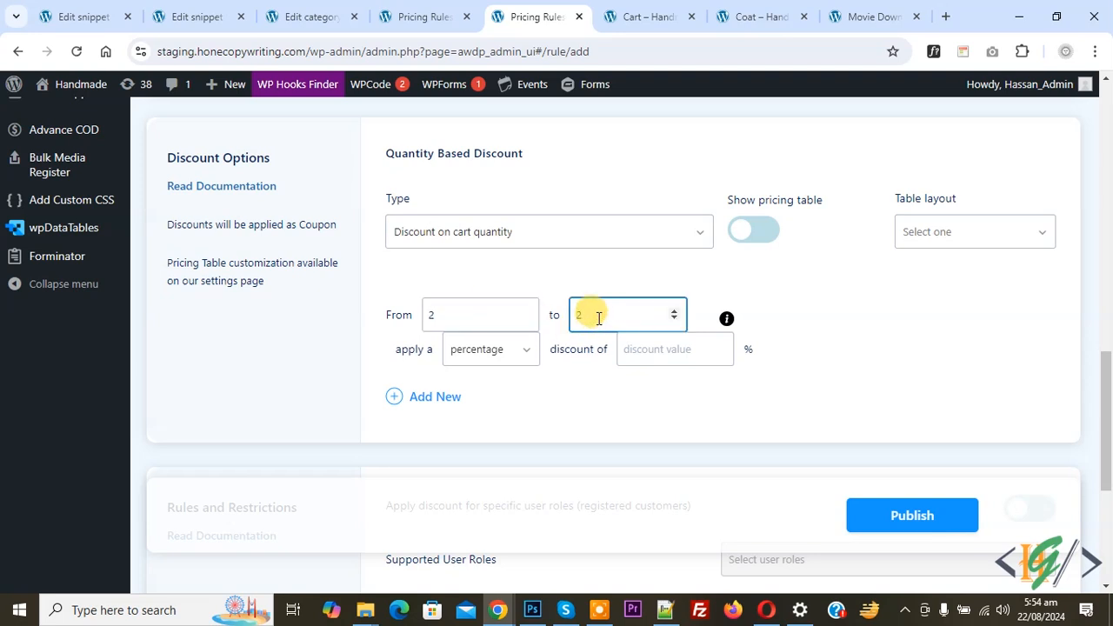
{"action": "type", "text": "2"}
{"action": "left_click", "coordinate": [473, 357]}
{"action": "left_click", "coordinate": [479, 384]}
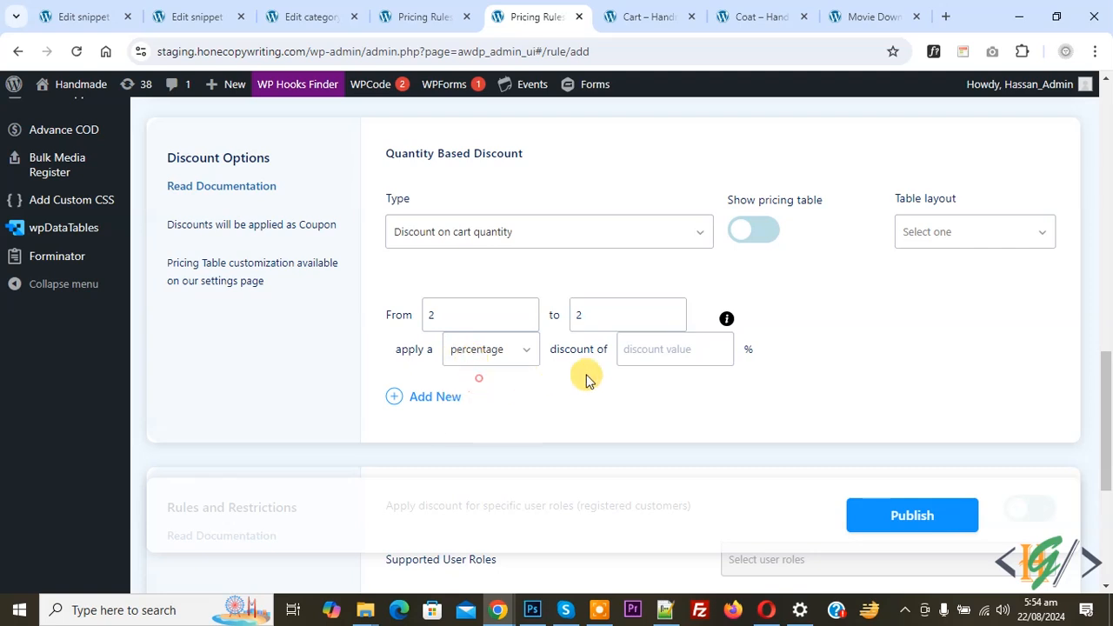
{"action": "type", "text": "5"}
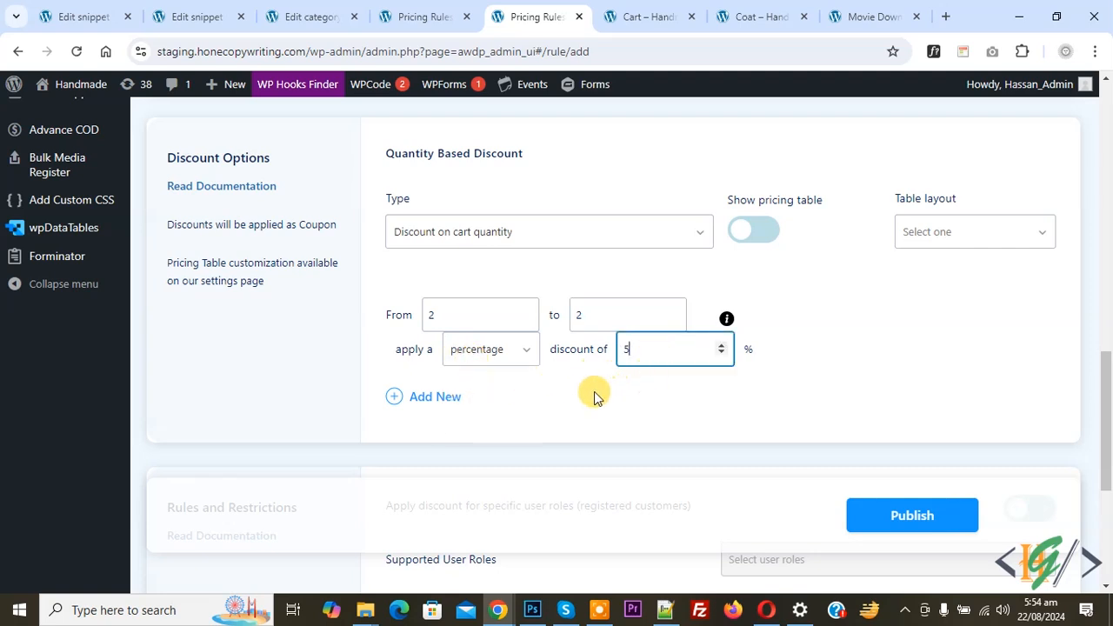
Add a second quantity range from 3 to 3 with a percentage discount of 10%.
{"action": "left_click", "coordinate": [439, 402]}
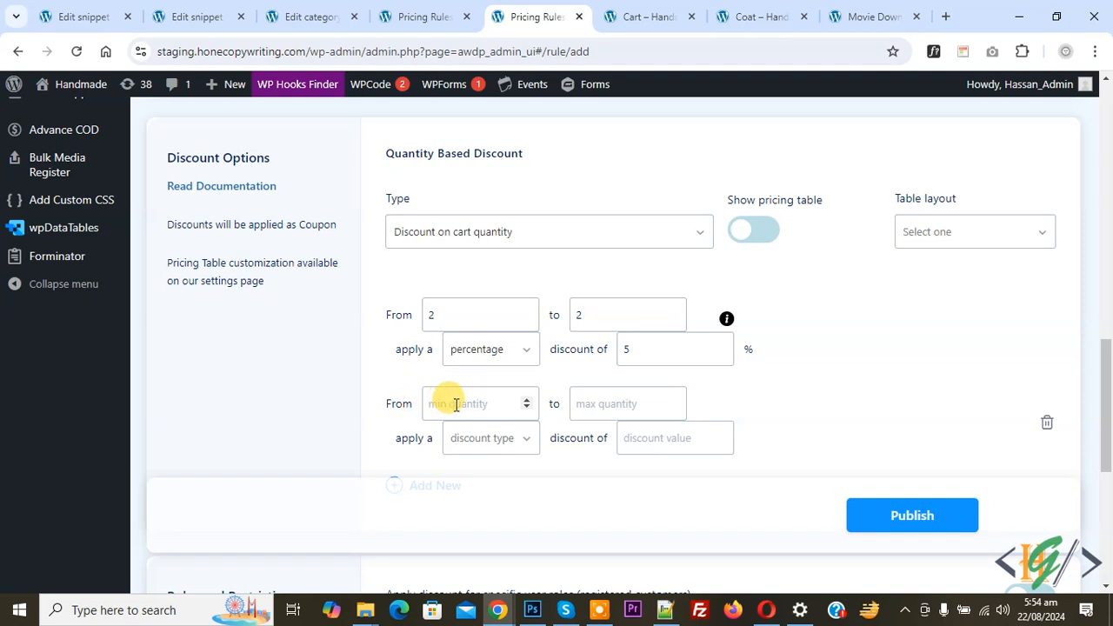
{"action": "type", "text": "3"}
{"action": "left_click", "coordinate": [574, 403]}
{"action": "type", "text": "3"}
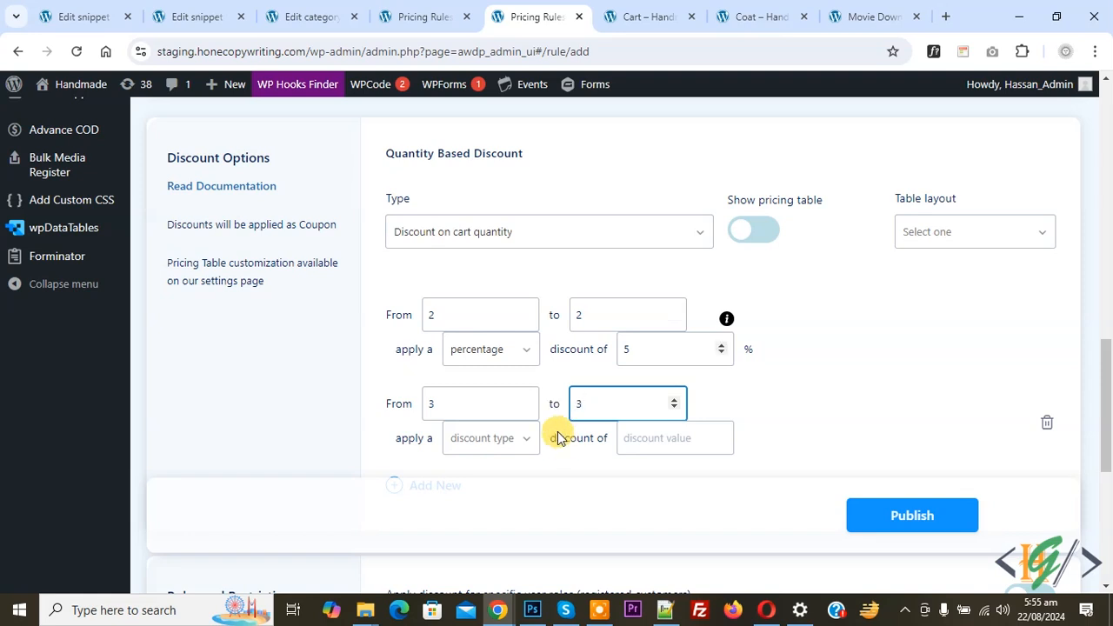
{"action": "left_click", "coordinate": [479, 441]}
{"action": "left_click", "coordinate": [474, 468]}
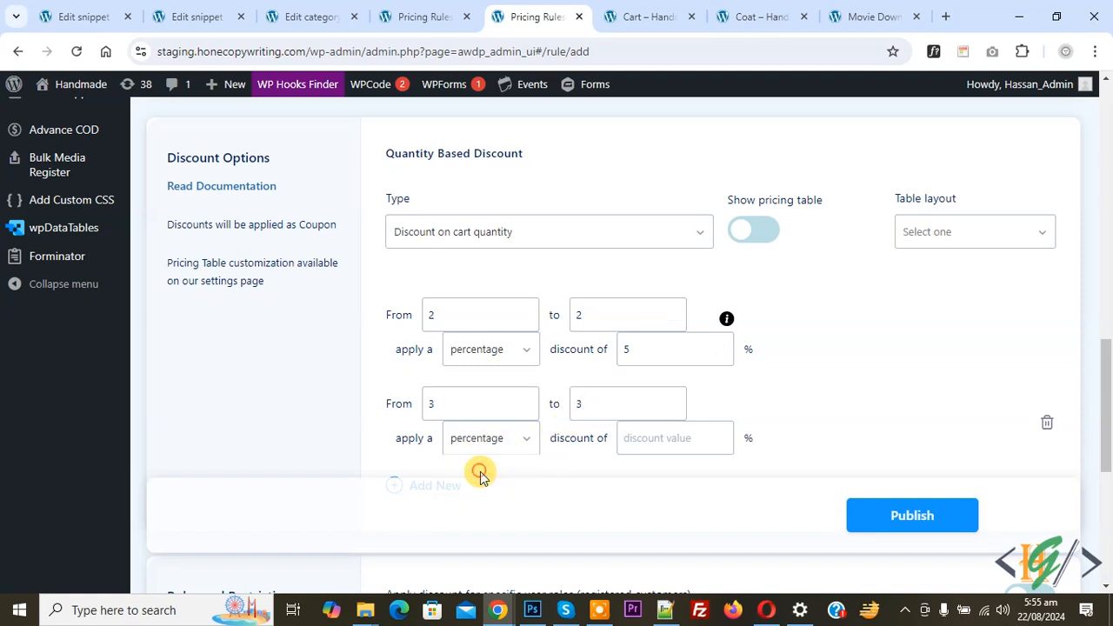
{"action": "left_click", "coordinate": [655, 439]}
{"action": "type", "text": "10"}
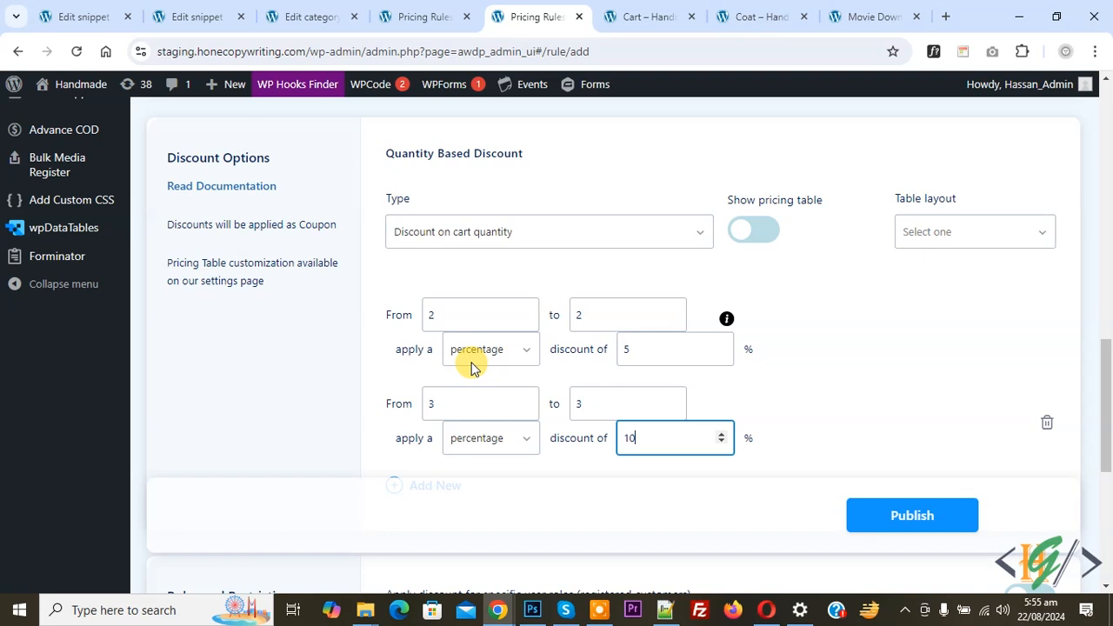
Add a third quantity range from 4 to 4 with a percentage discount of 15%.
{"action": "scroll", "coordinate": [471, 368], "scroll_direction": "down", "scroll_amount": 1}
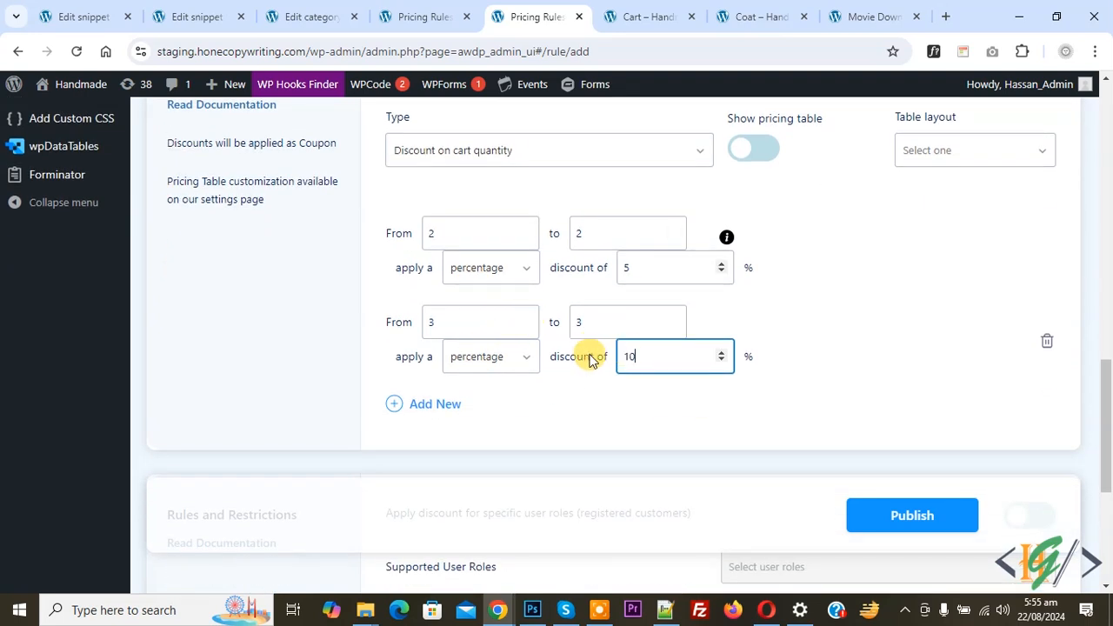
{"action": "left_click", "coordinate": [435, 403]}
{"action": "left_click", "coordinate": [467, 412]}
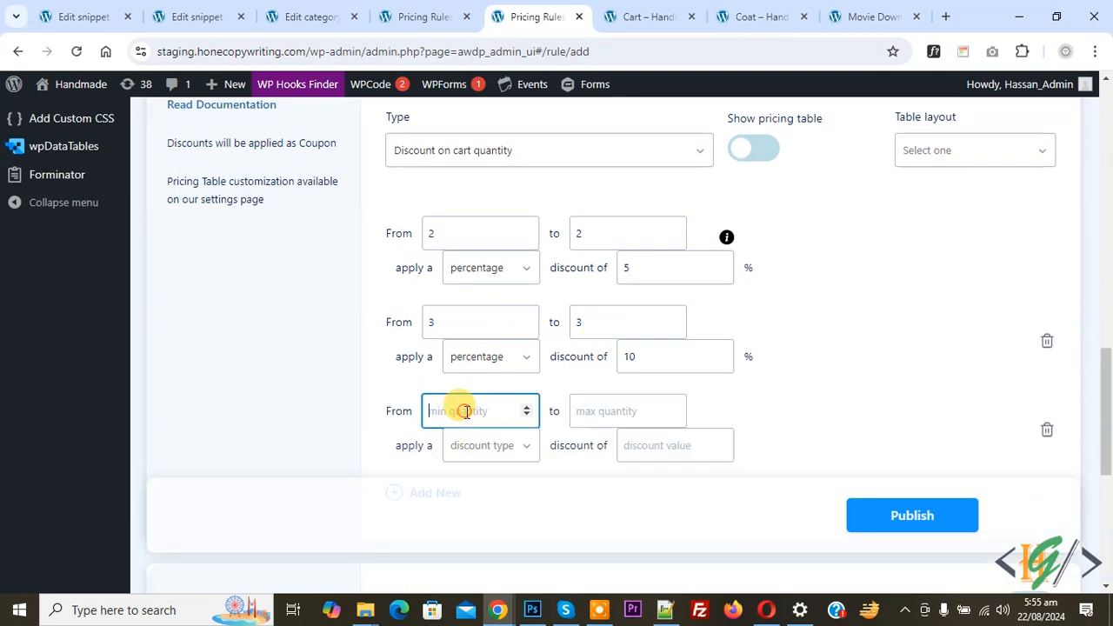
{"action": "type", "text": "4"}
{"action": "left_click", "coordinate": [588, 411]}
{"action": "type", "text": "4"}
{"action": "left_click", "coordinate": [479, 453]}
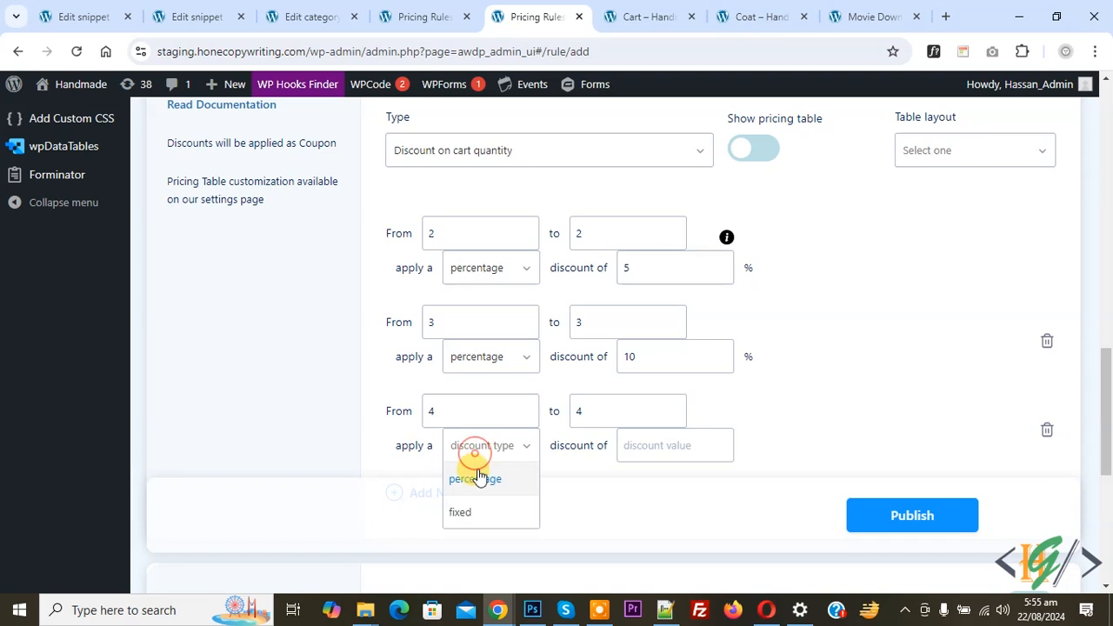
{"action": "left_click", "coordinate": [478, 480]}
{"action": "left_click", "coordinate": [628, 445]}
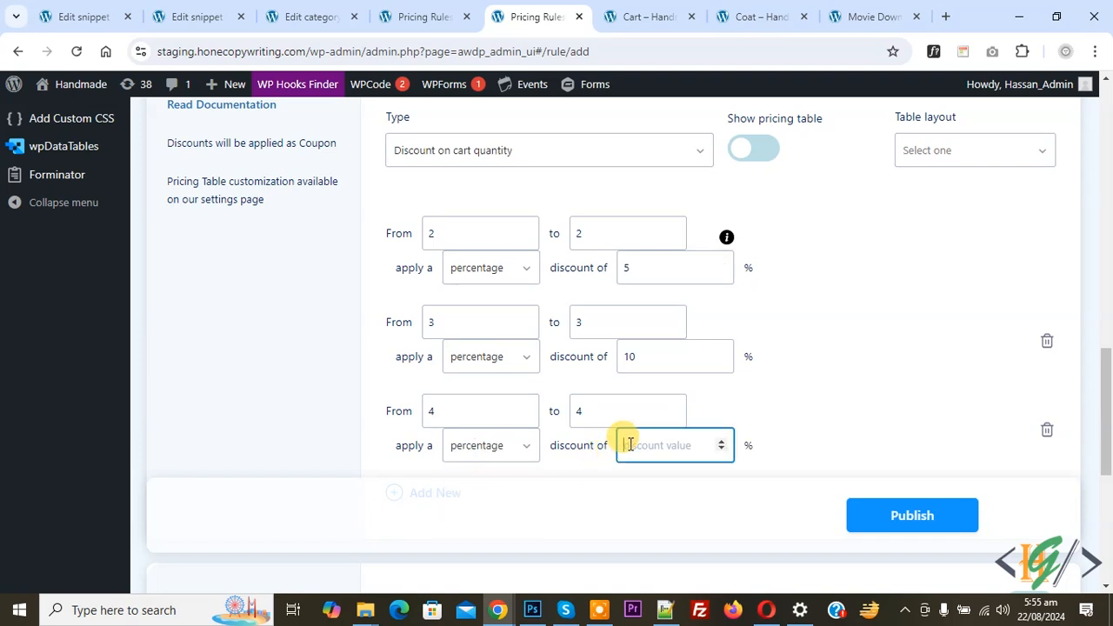
{"action": "type", "text": "15"}
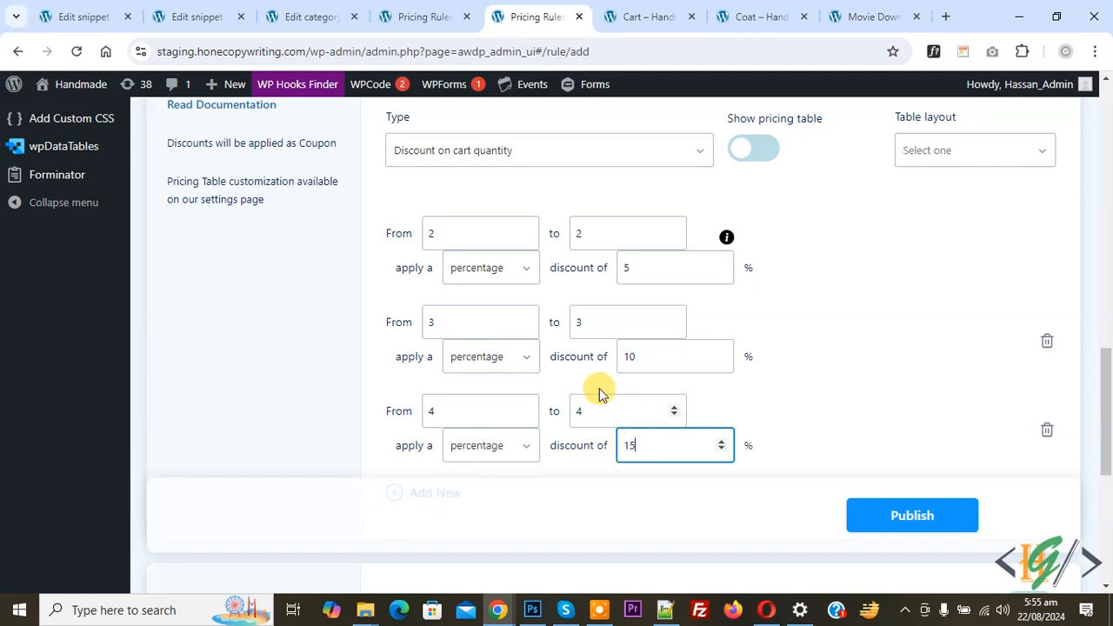
Add a fourth quantity range starting from 5 with no maximum quantity and a percentage discount of 20%.
{"action": "scroll", "coordinate": [569, 365], "scroll_direction": "down", "scroll_amount": 2}
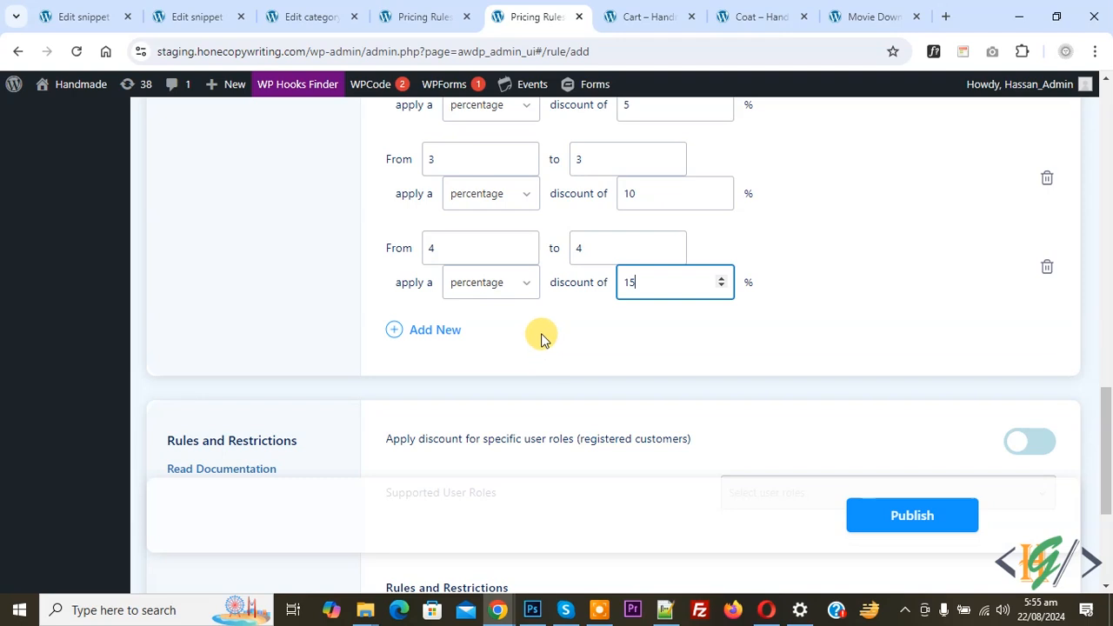
{"action": "left_click", "coordinate": [451, 334]}
{"action": "left_click", "coordinate": [474, 340]}
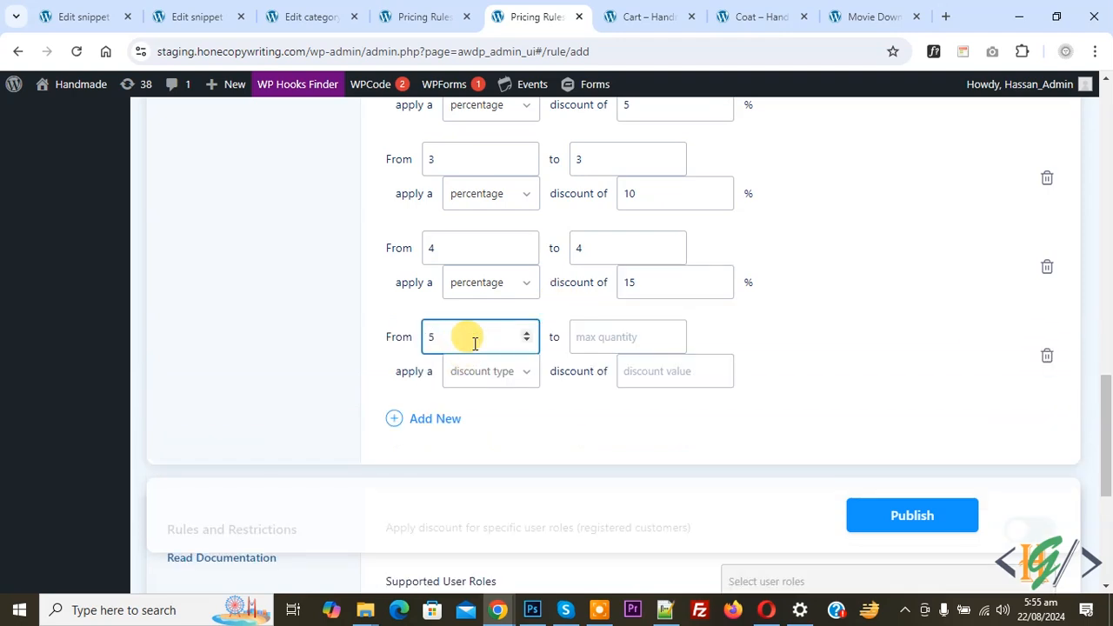
{"action": "type", "text": "5"}
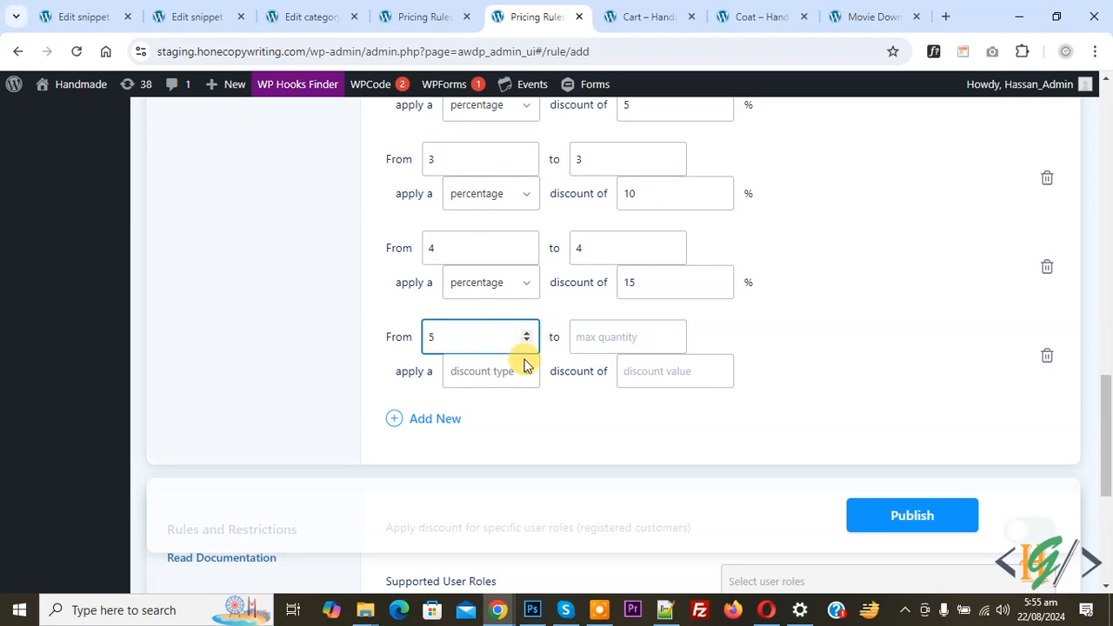
{"action": "left_click", "coordinate": [488, 372]}
{"action": "left_click", "coordinate": [482, 397]}
{"action": "left_click", "coordinate": [642, 370]}
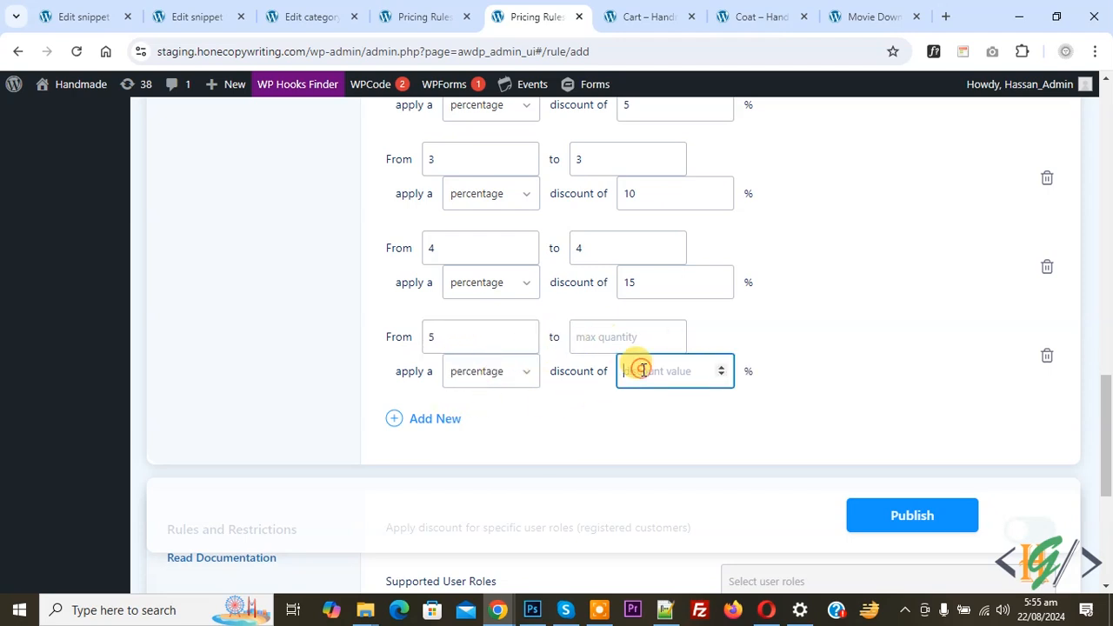
{"action": "type", "text": "20"}
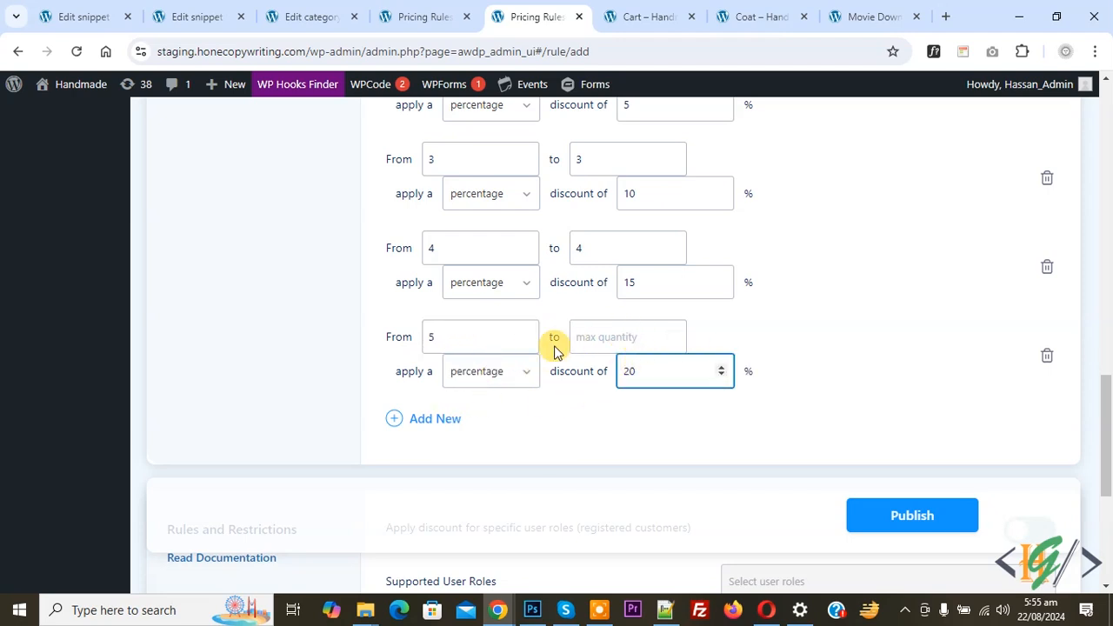
Publish the pricing rule without user role restrictions or rule groups, and review its quantity ranges.
{"action": "scroll", "coordinate": [559, 371], "scroll_direction": "down", "scroll_amount": 3}
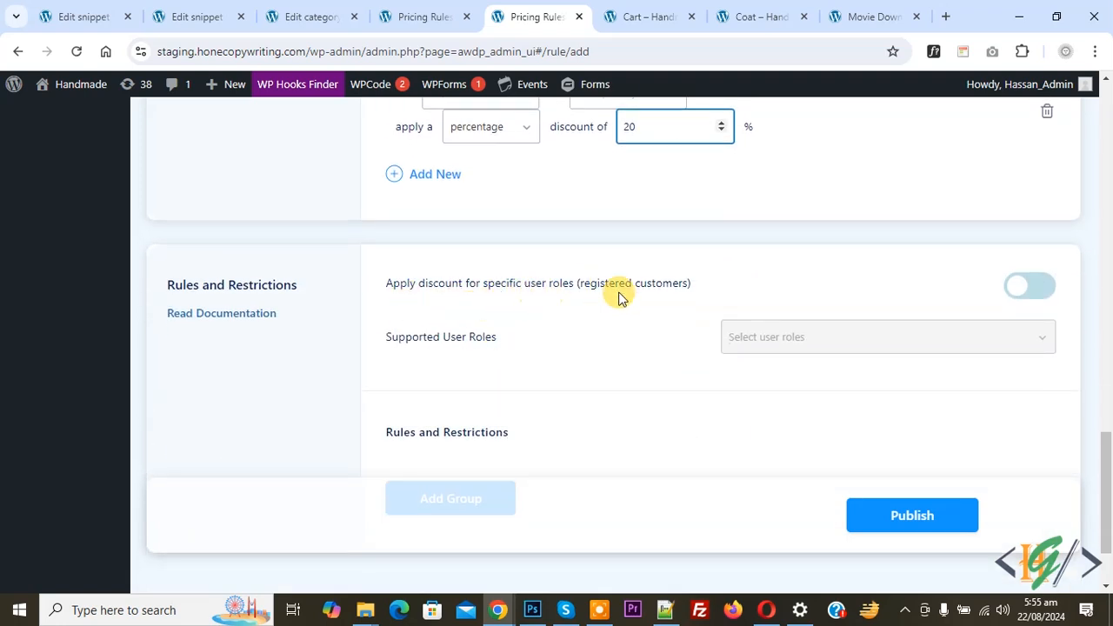
{"action": "scroll", "coordinate": [549, 352], "scroll_direction": "down", "scroll_amount": 2}
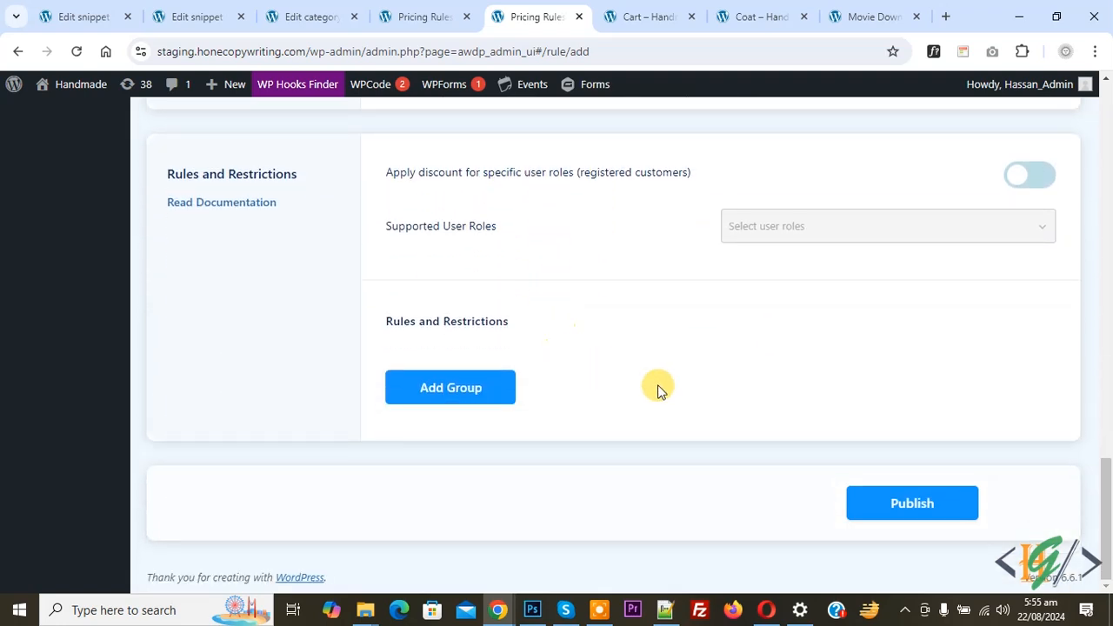
{"action": "left_click", "coordinate": [896, 504]}
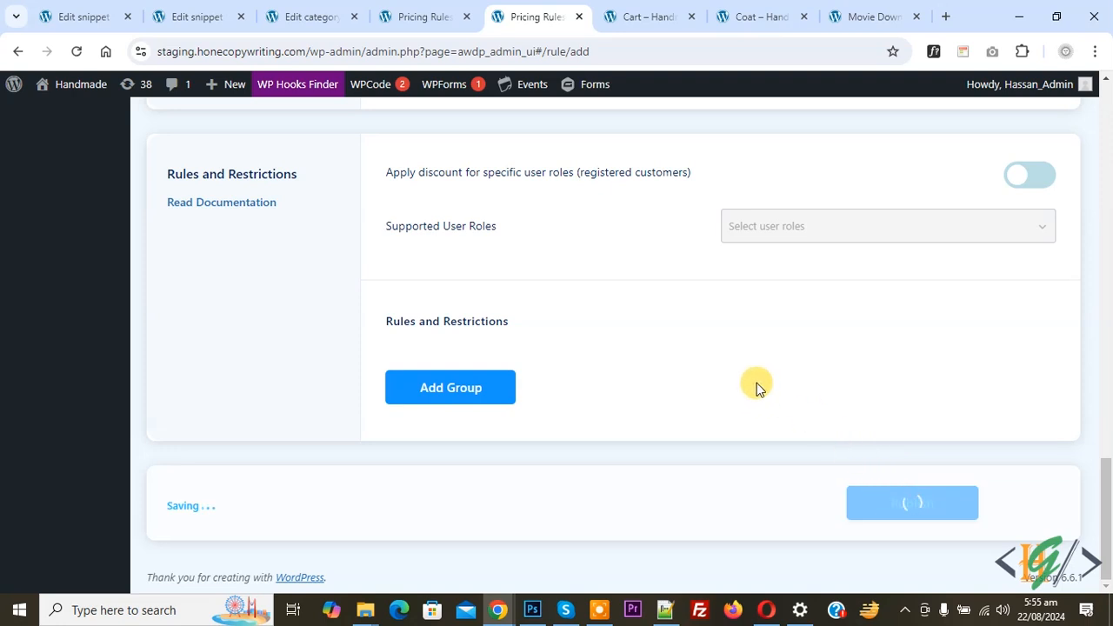
{"action": "scroll", "coordinate": [599, 345], "scroll_direction": "up", "scroll_amount": 5}
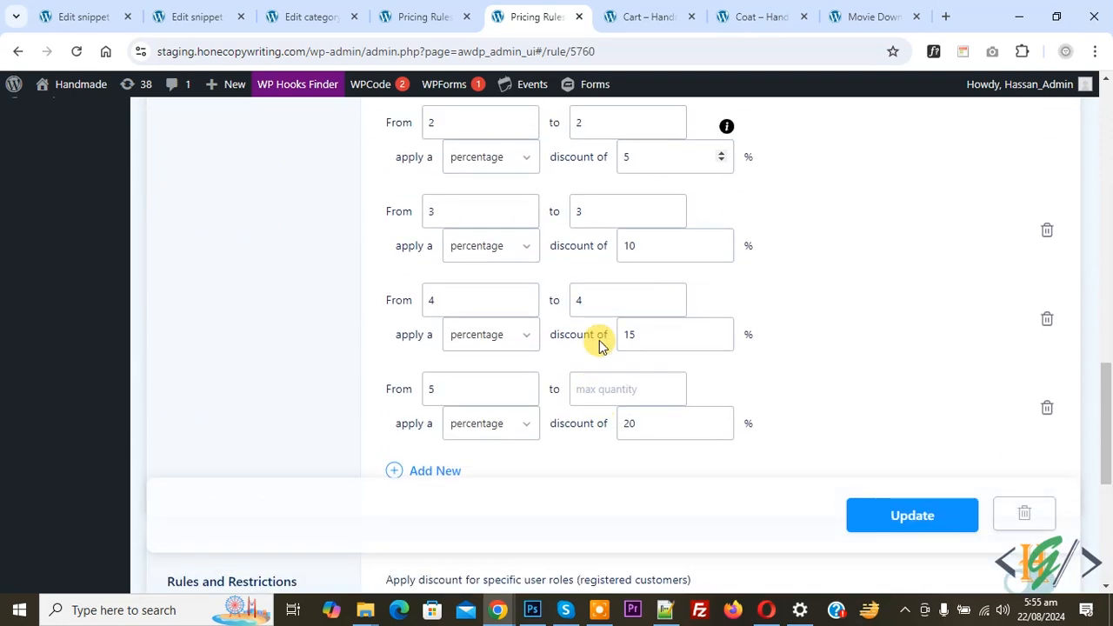
Reload the store's cart page and set the Coat - Green quantity to 1, updating the cart to check the discount.
{"action": "left_click", "coordinate": [637, 14]}
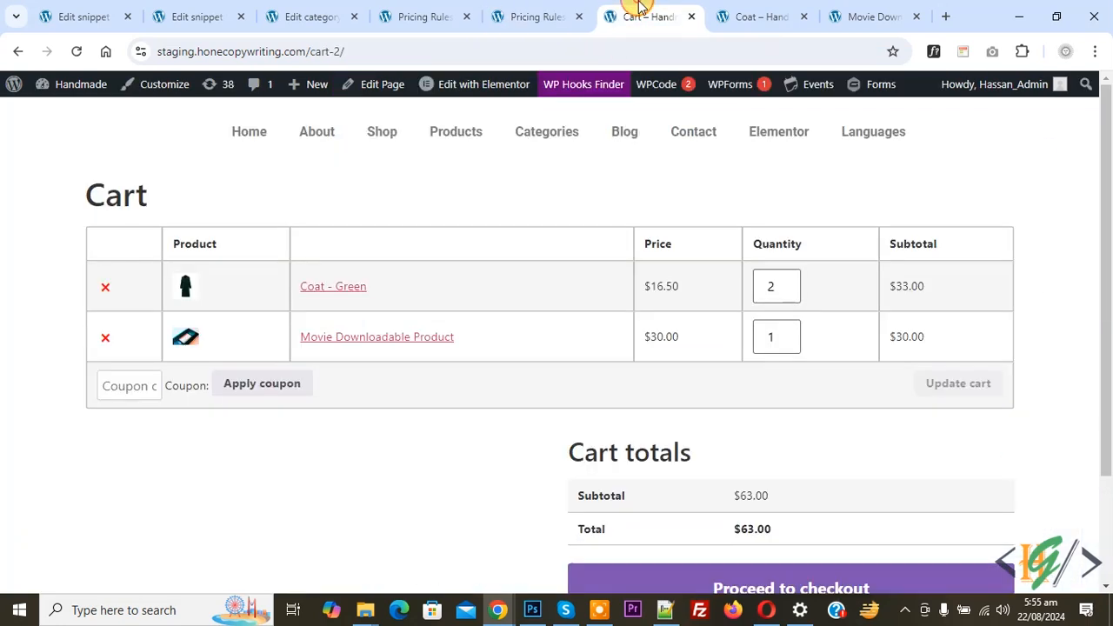
{"action": "left_click", "coordinate": [74, 53]}
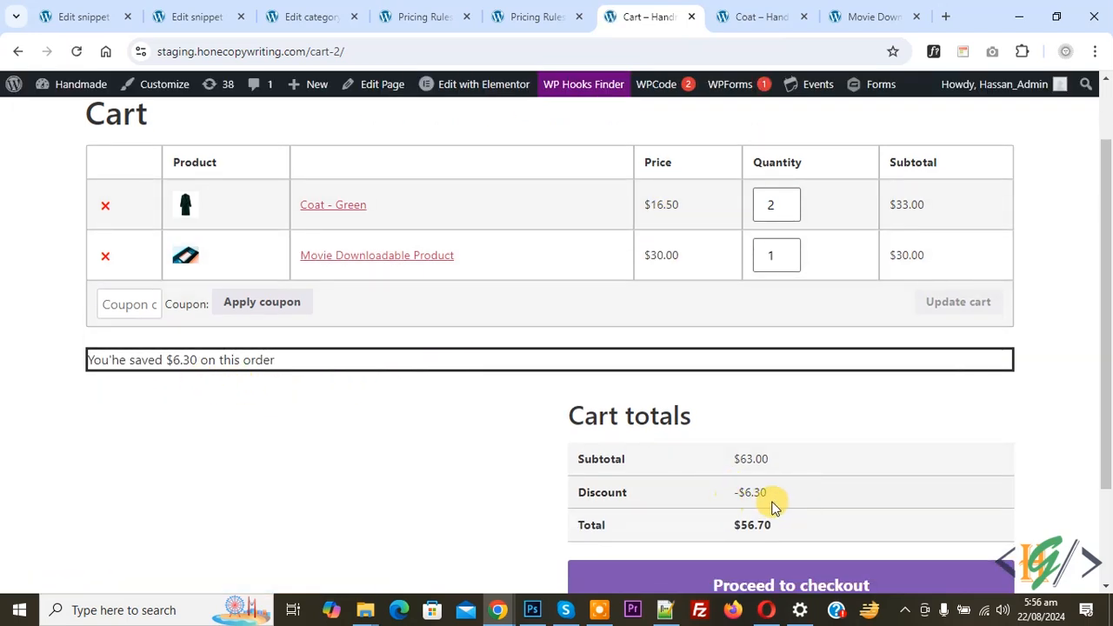
{"action": "left_click", "coordinate": [785, 213]}
{"action": "left_click", "coordinate": [922, 301]}
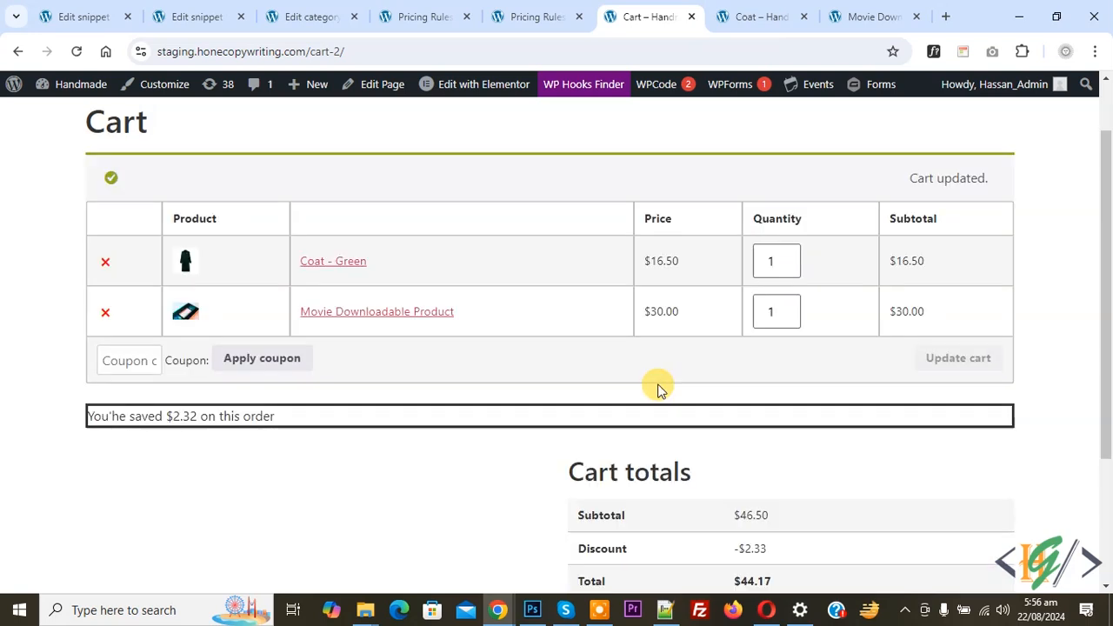
{"action": "scroll", "coordinate": [687, 376], "scroll_direction": "down", "scroll_amount": 2}
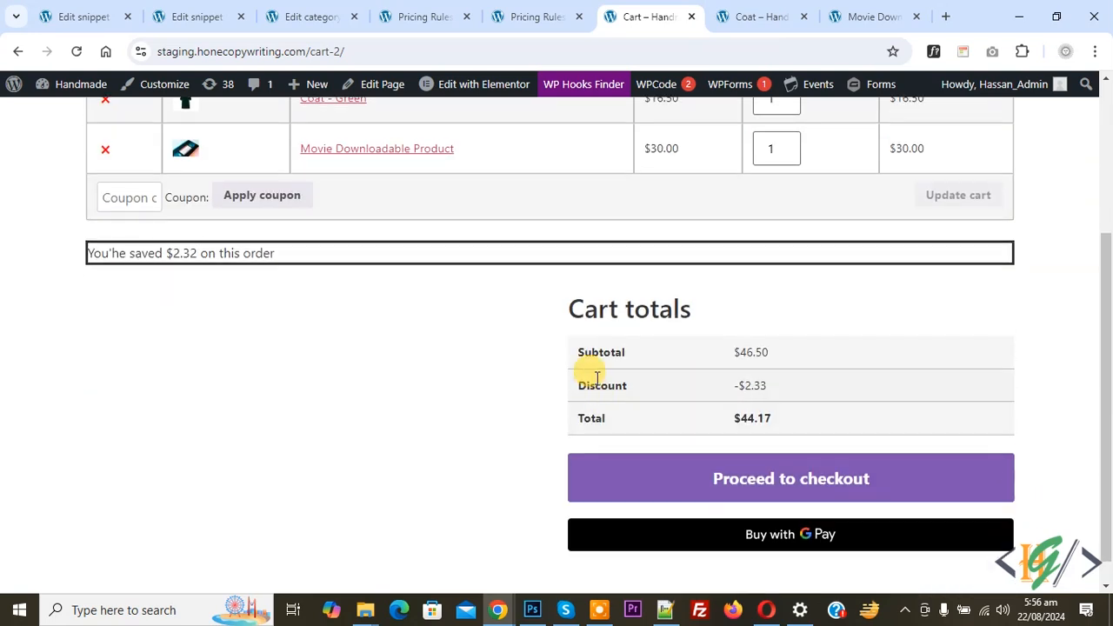
Set the Movie Downloadable Product quantity to 4 and update the cart to test the discount.
{"action": "scroll", "coordinate": [814, 233], "scroll_direction": "up", "scroll_amount": 1}
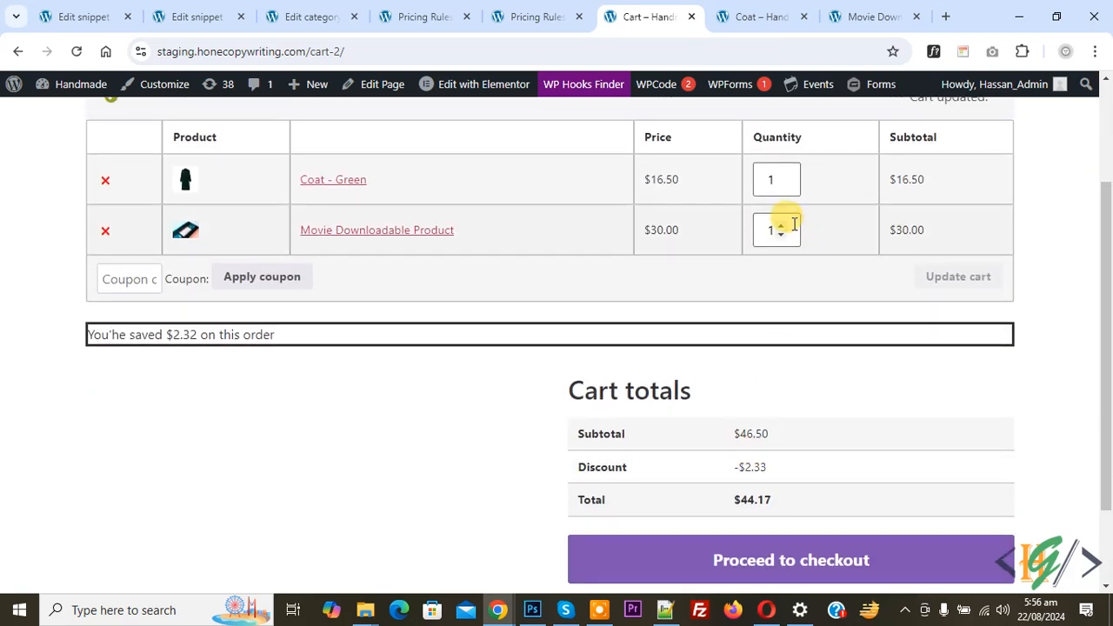
{"action": "left_click", "coordinate": [782, 225]}
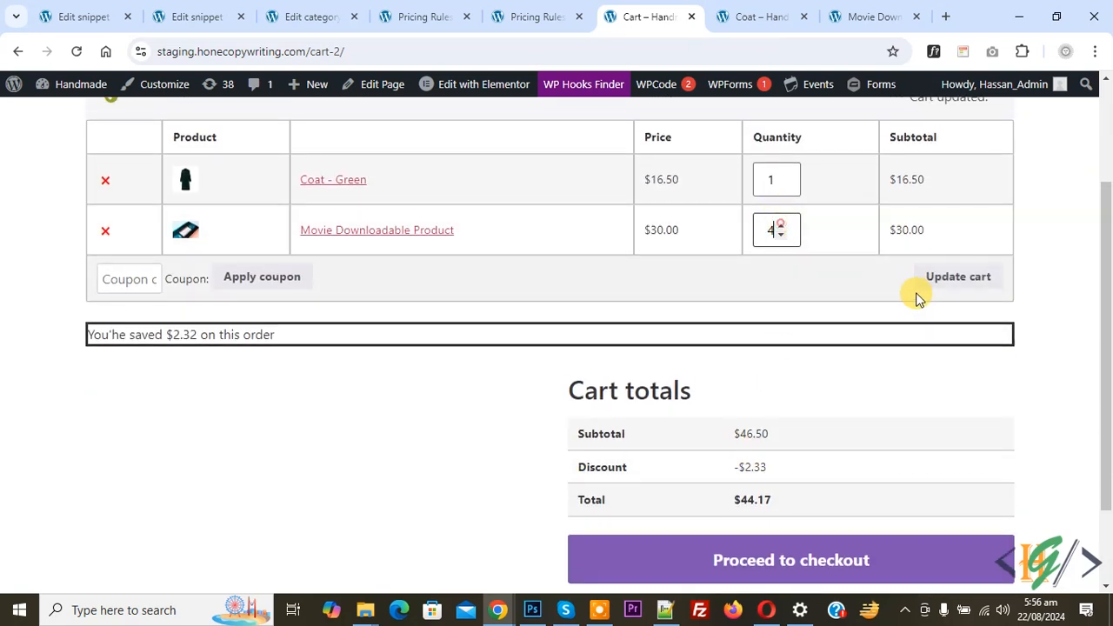
{"action": "left_click", "coordinate": [942, 285]}
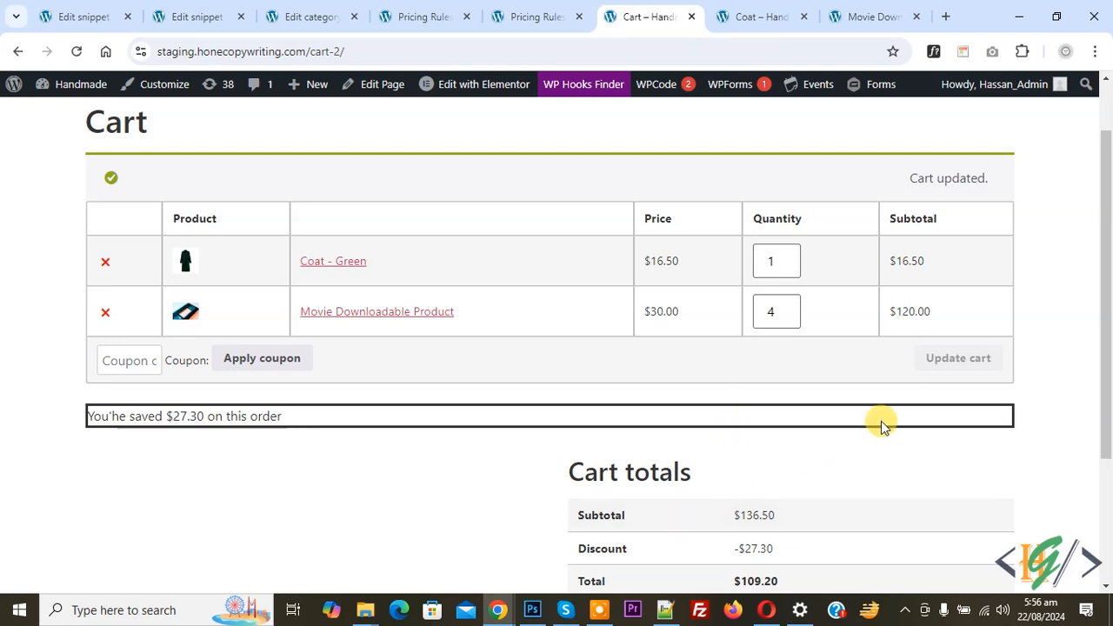
Increase the Movie Downloadable Product quantity further, updating the cart to check the discount, and remove that product from the cart.
{"action": "left_click", "coordinate": [782, 315]}
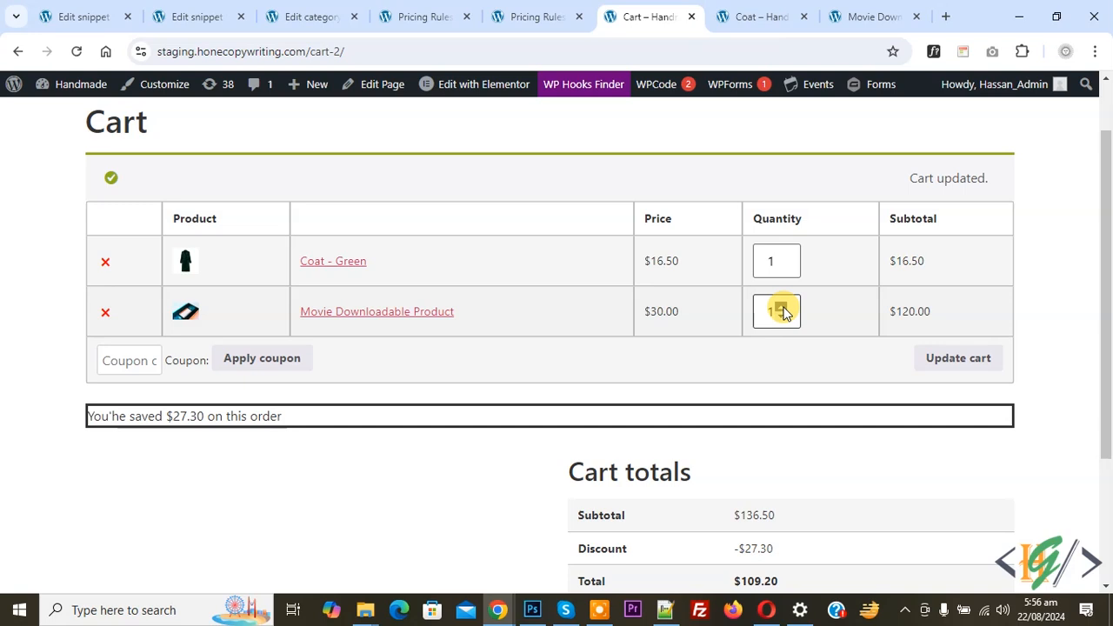
{"action": "left_click", "coordinate": [939, 356]}
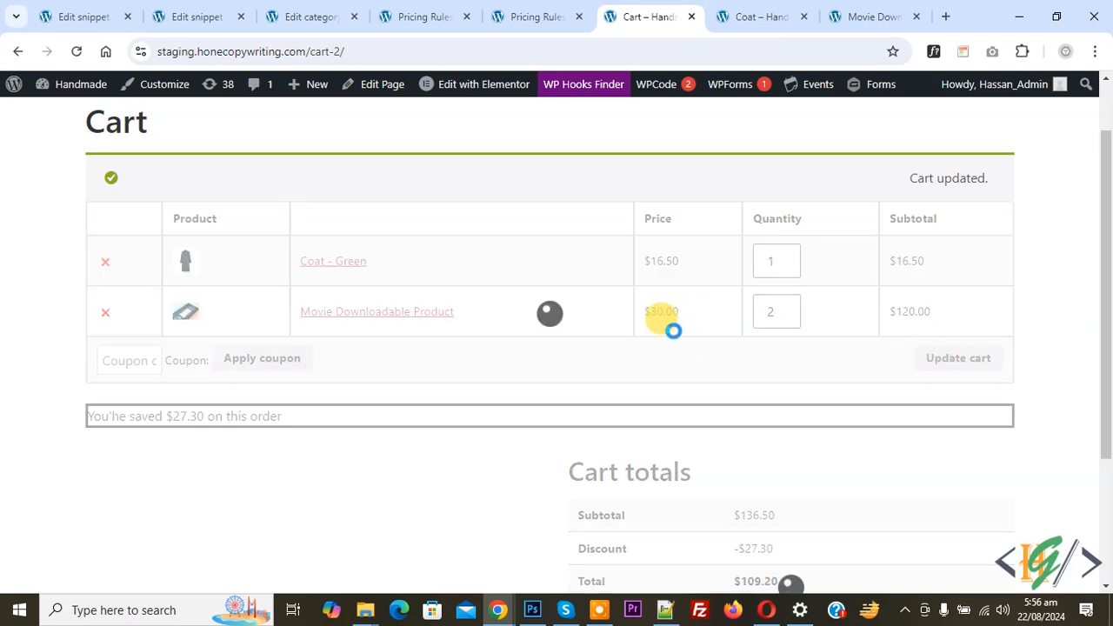
{"action": "scroll", "coordinate": [667, 322], "scroll_direction": "down", "scroll_amount": 3}
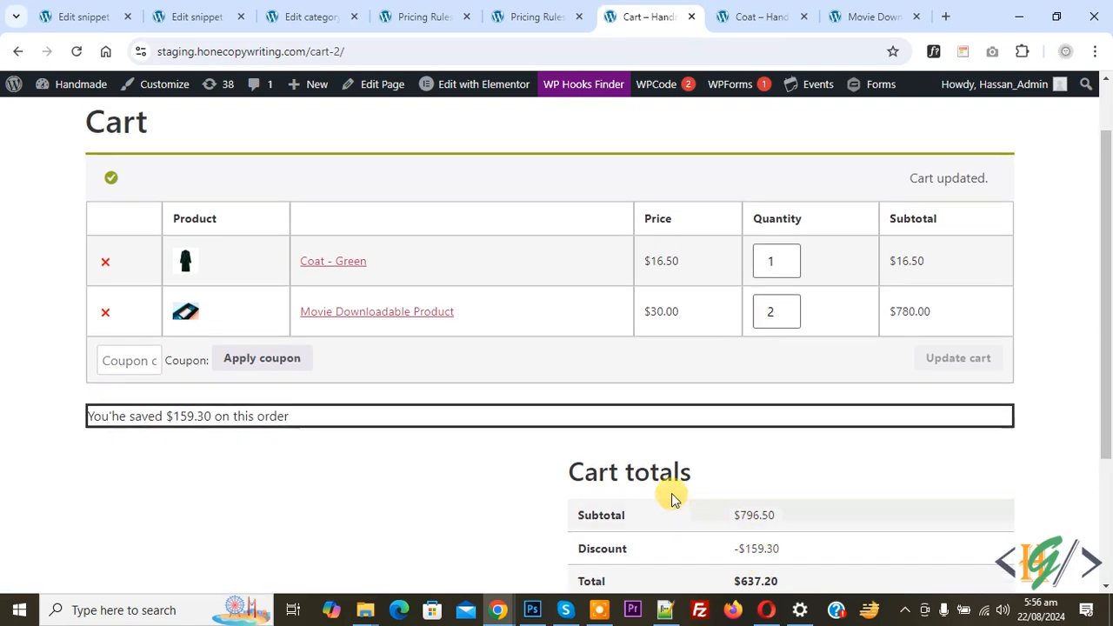
{"action": "left_click", "coordinate": [105, 313]}
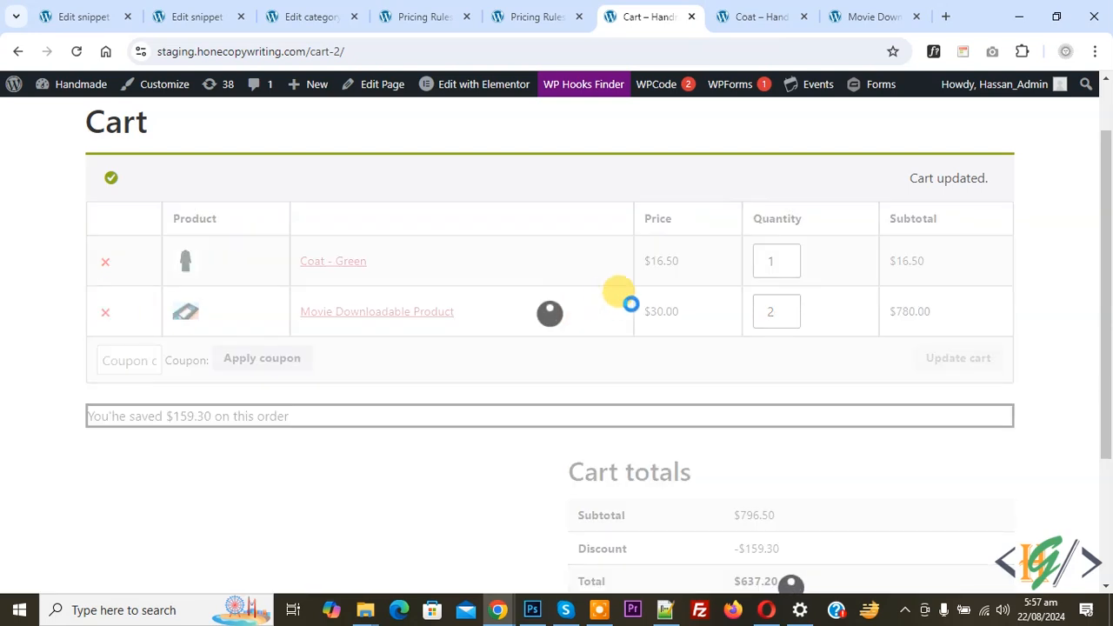